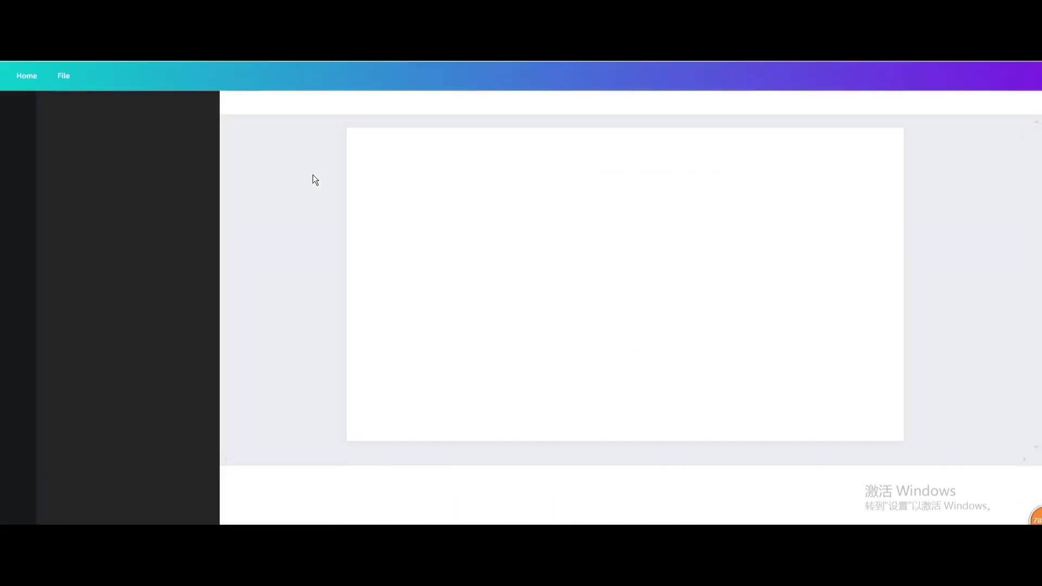
Make the page background black and add a heading reading 'stacked'.
click(232, 102)
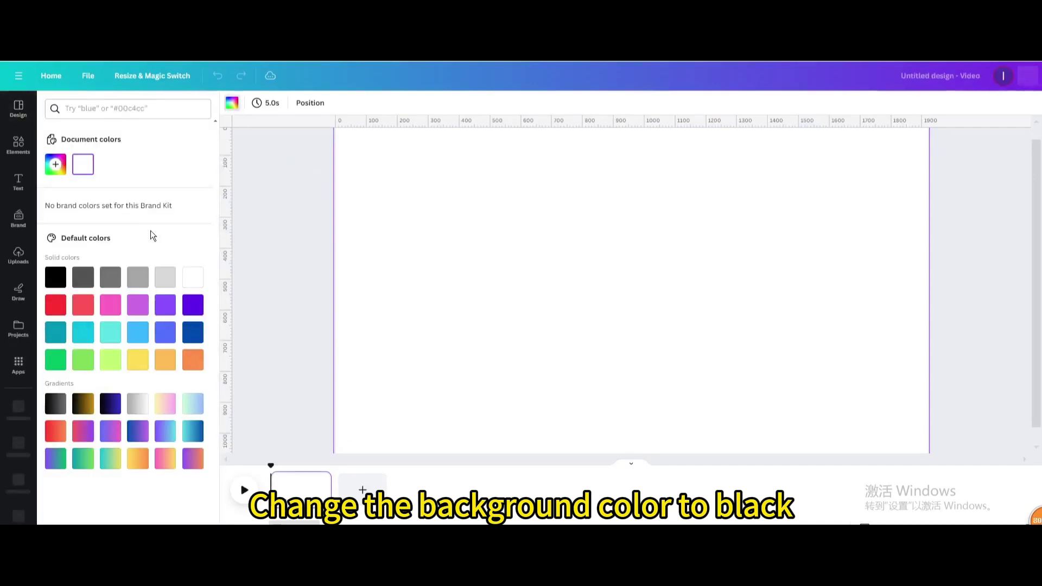
click(54, 280)
click(18, 182)
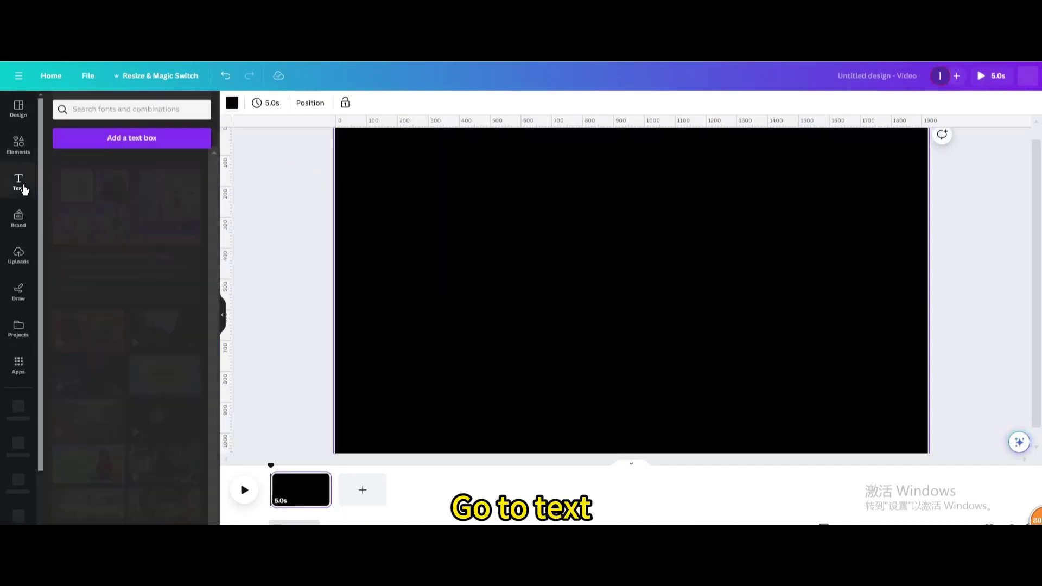
click(106, 203)
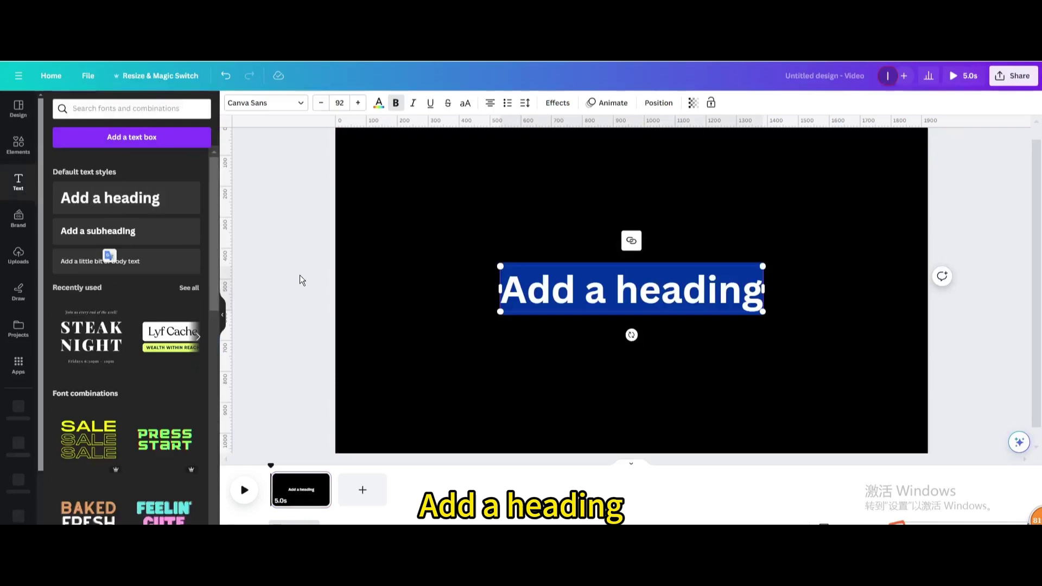
text(sta)
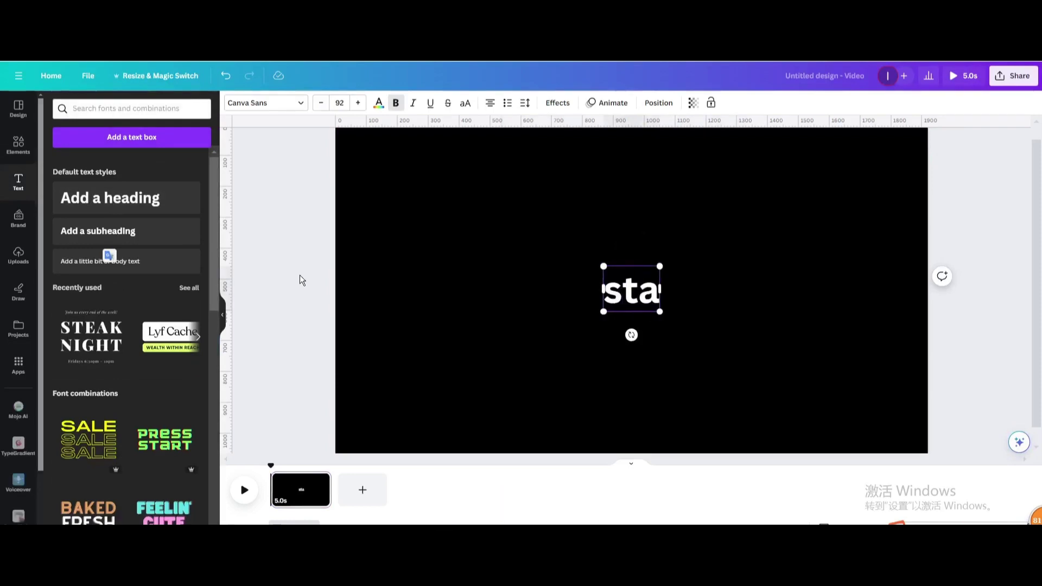
text(cked)
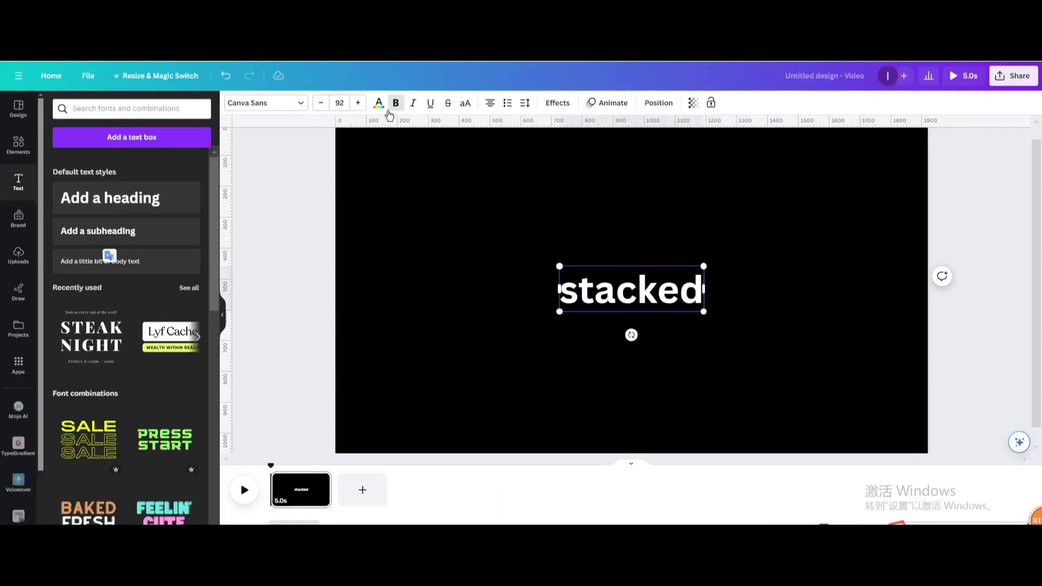
Switch the heading to uppercase STACKED and set it in the Monument font.
click(462, 108)
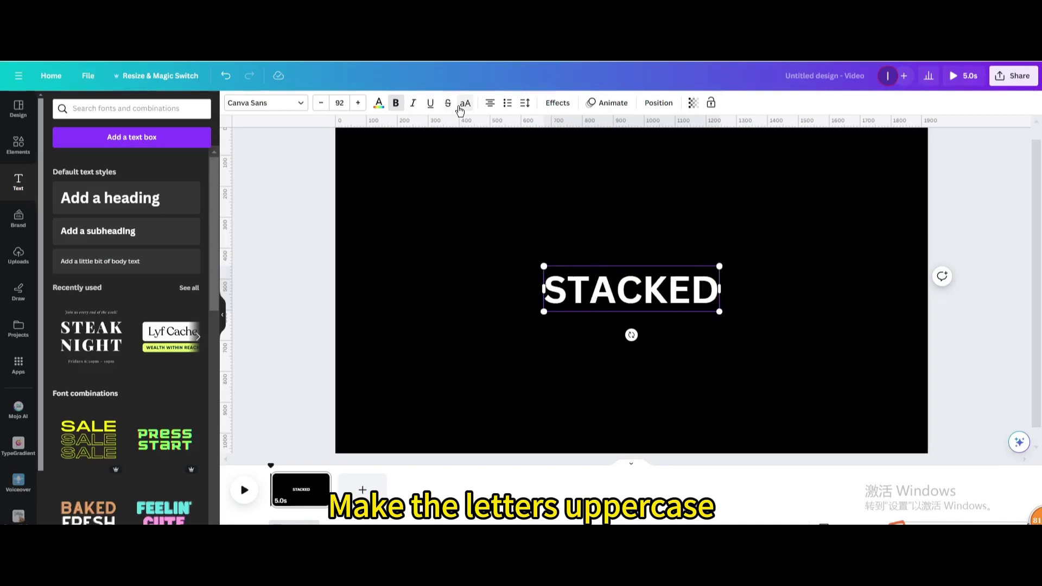
click(301, 104)
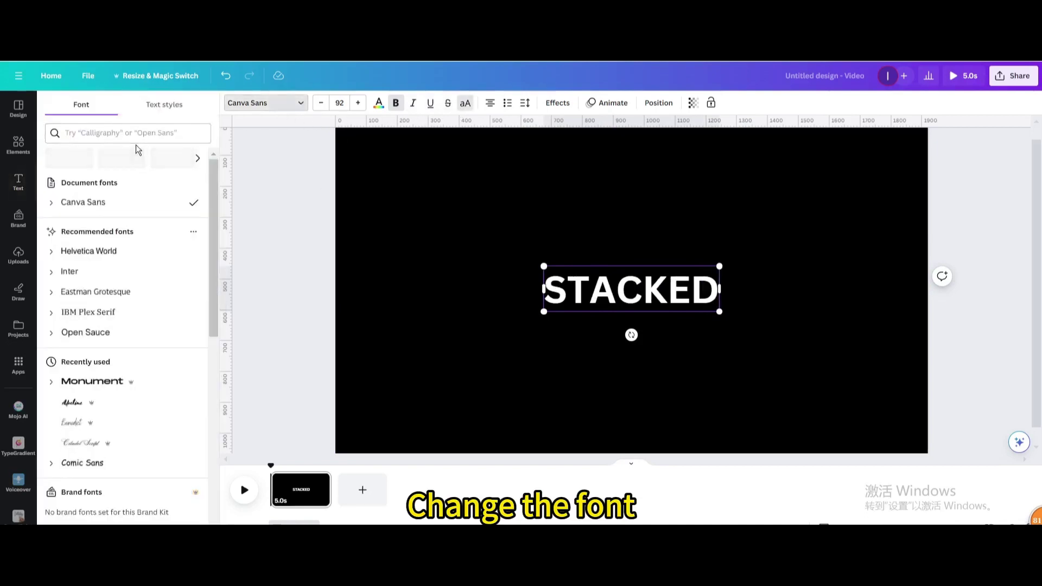
click(134, 140)
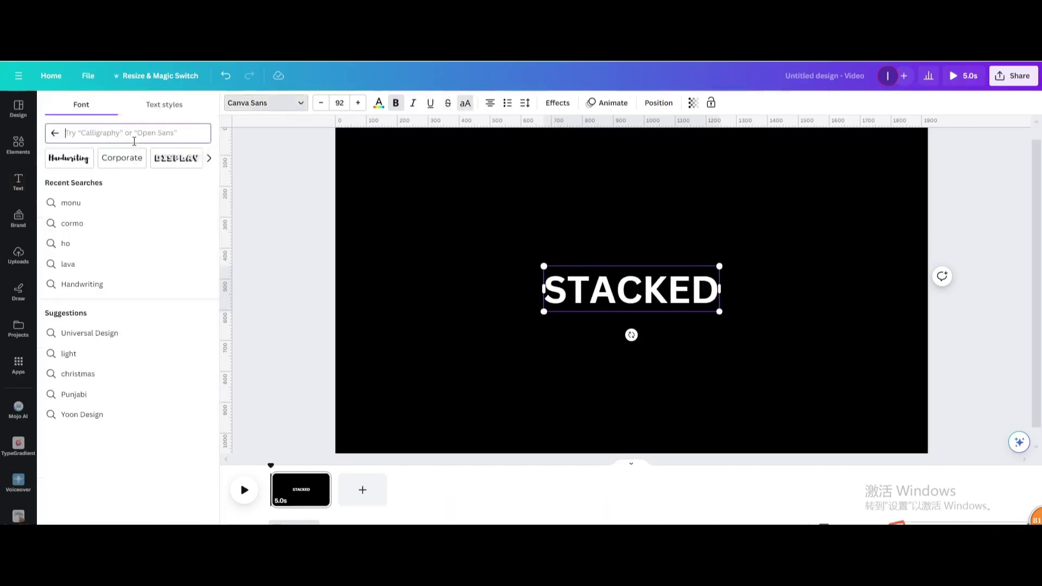
text(monu)
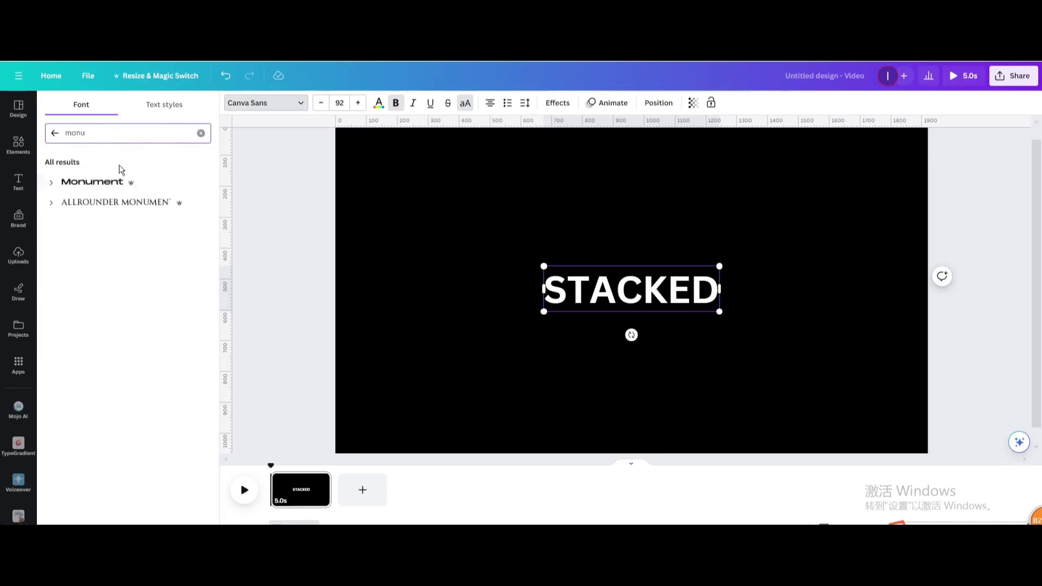
click(111, 183)
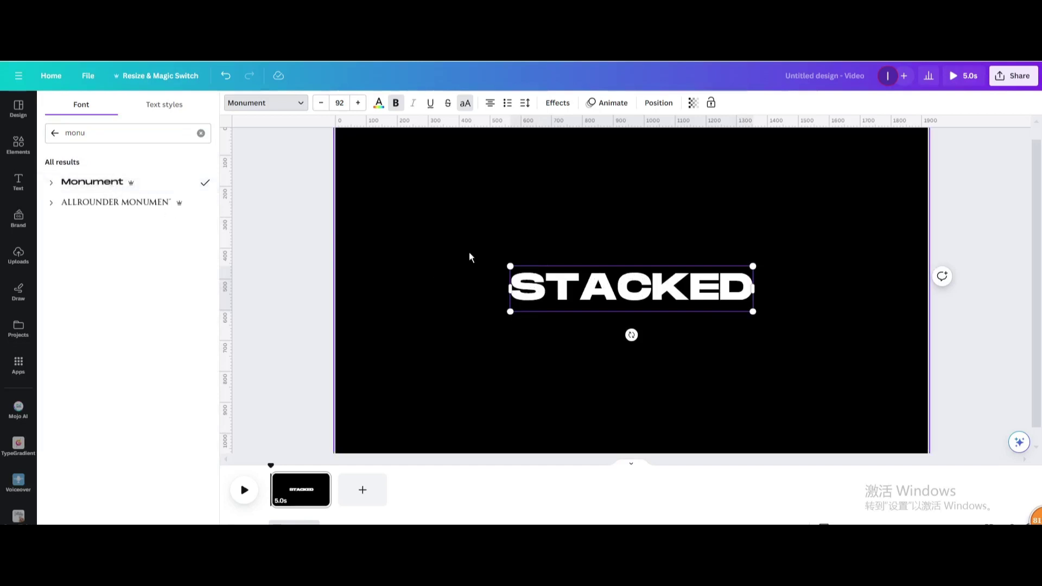
scroll(492, 248, down, 2)
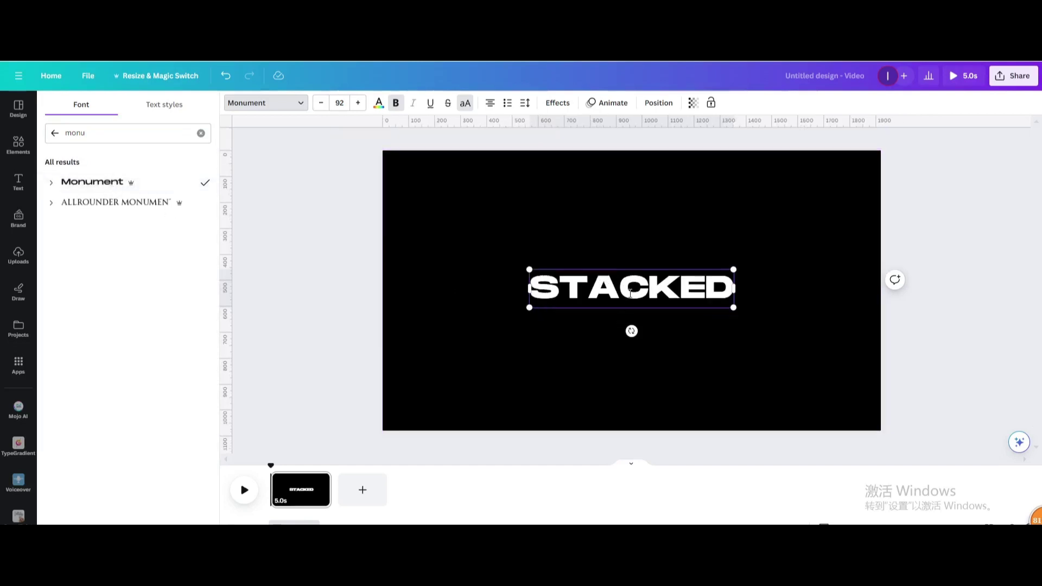
click(610, 291)
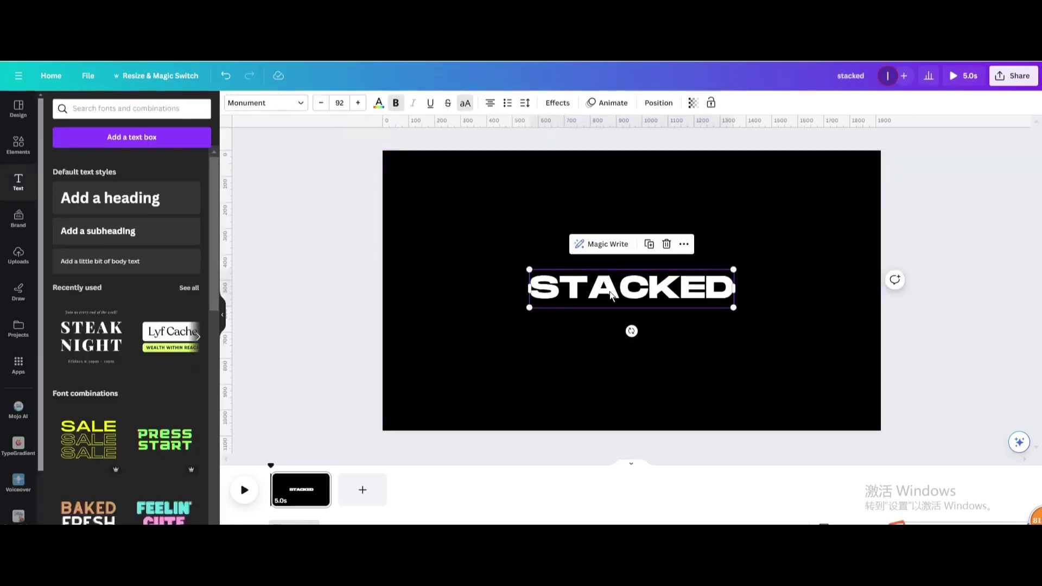
Place a duplicate of STACKED above the original, styled Hollow with thickness 10.
click(649, 245)
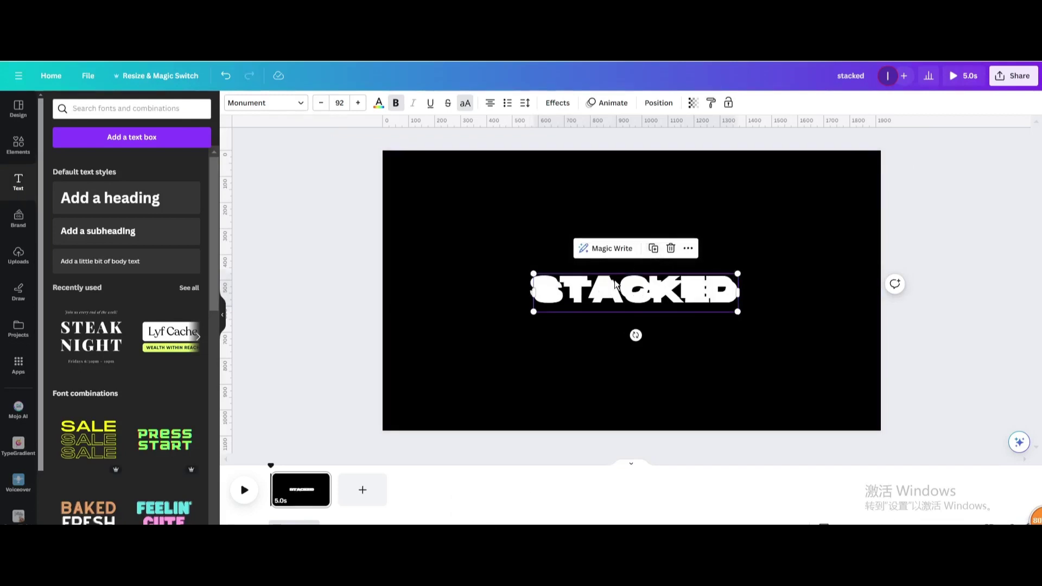
drag(619, 283, 609, 245)
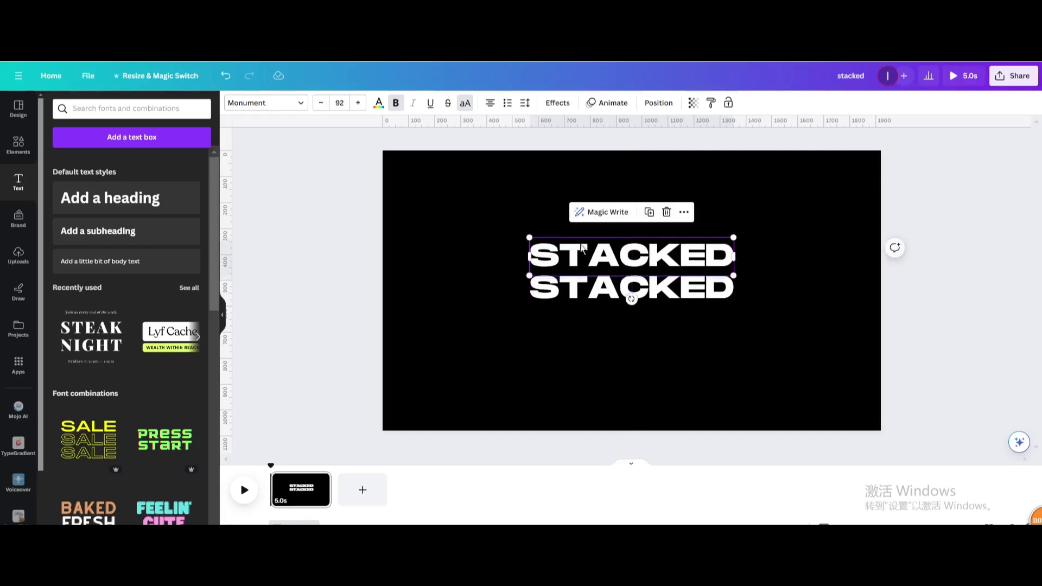
click(553, 103)
click(70, 239)
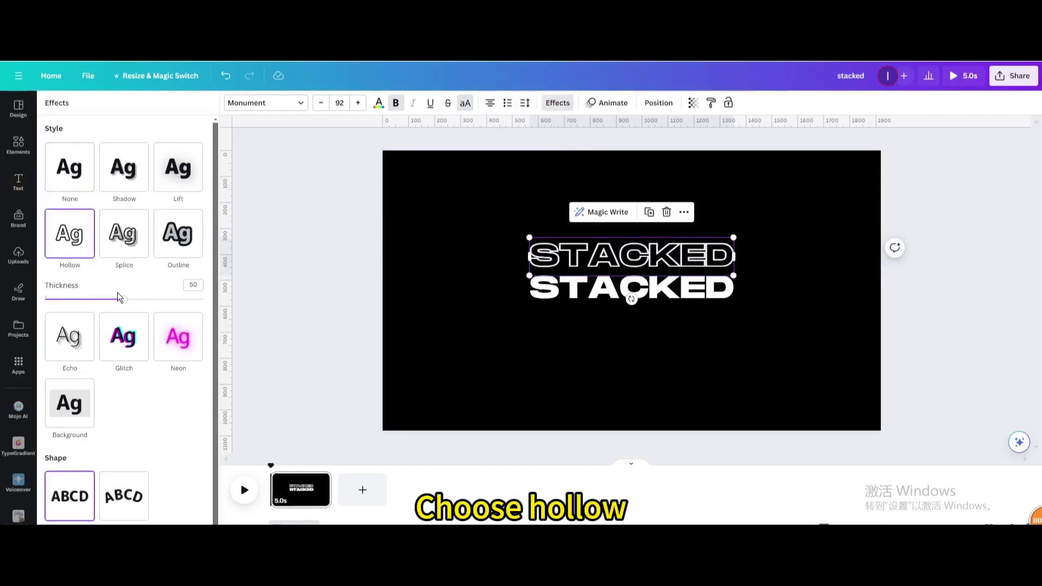
click(204, 282)
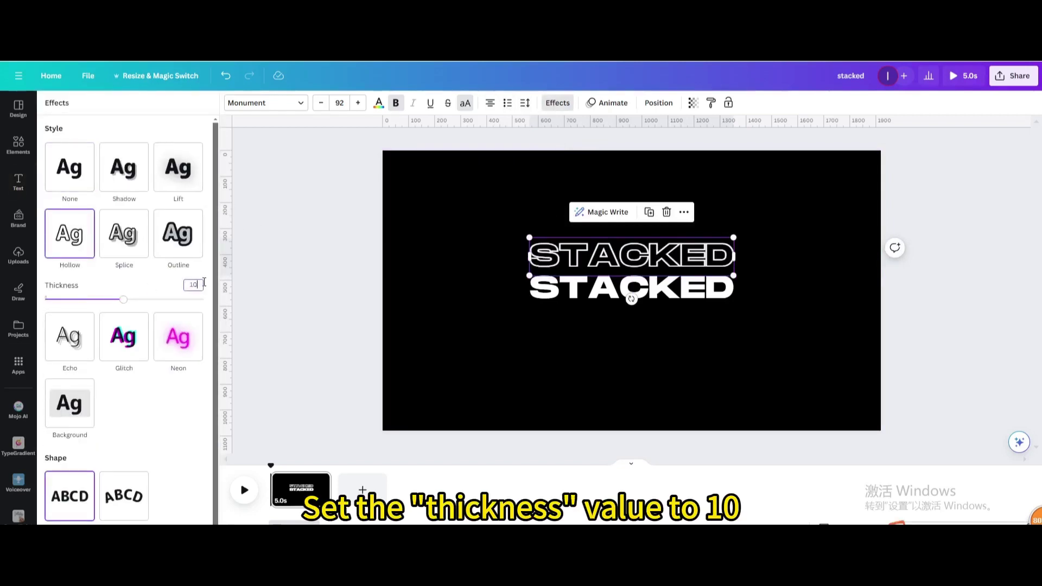
key(Return)
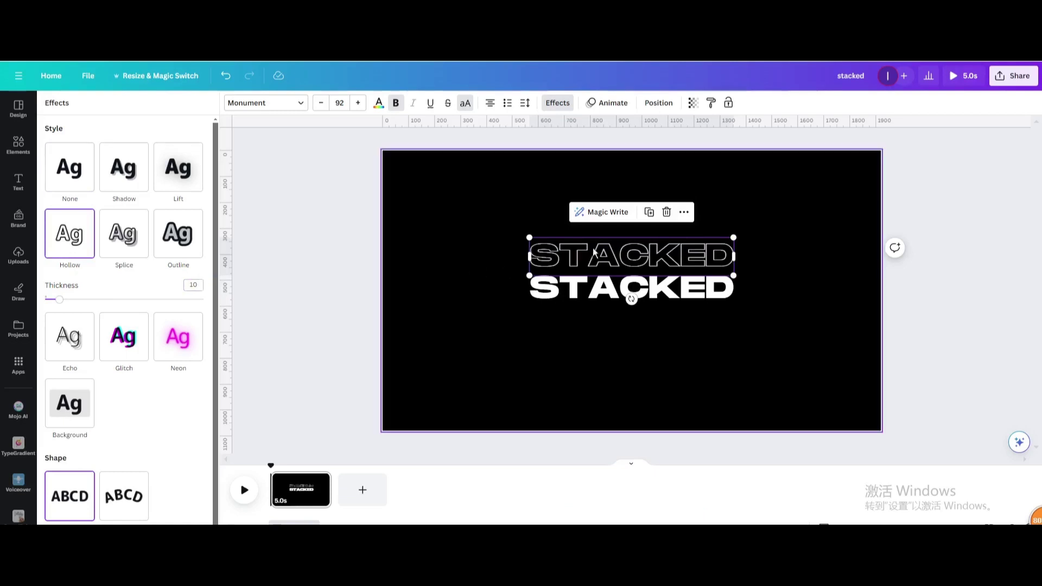
Add hollow STACKED copies below the solid word and above the top line.
click(650, 212)
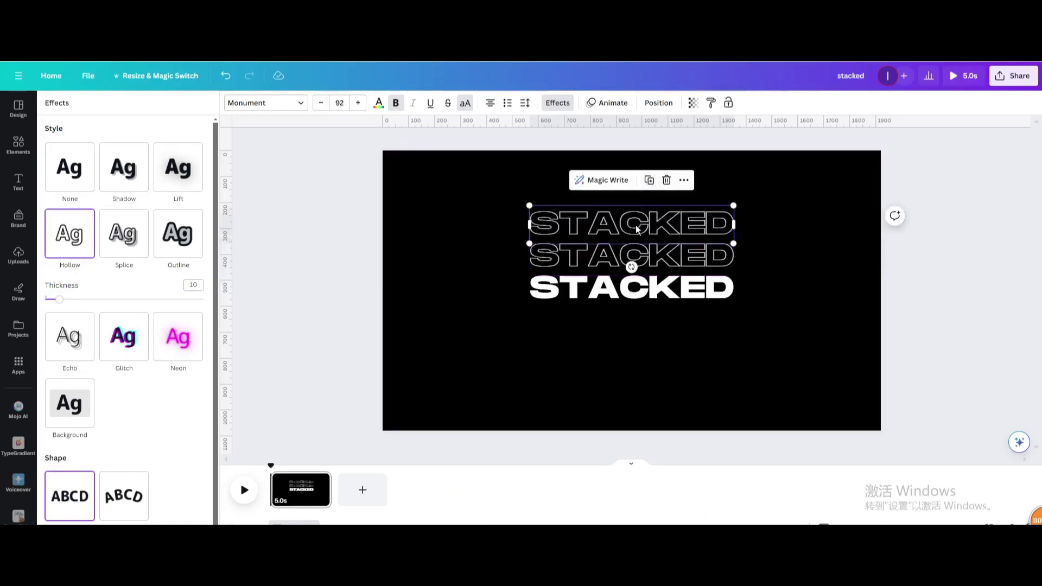
drag(636, 229, 638, 318)
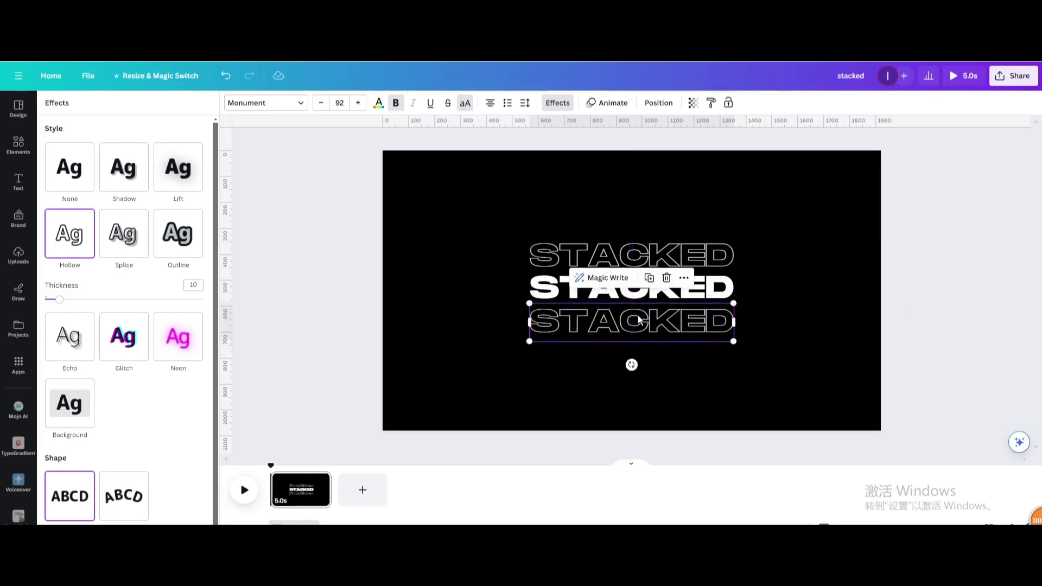
click(649, 278)
drag(635, 261, 627, 217)
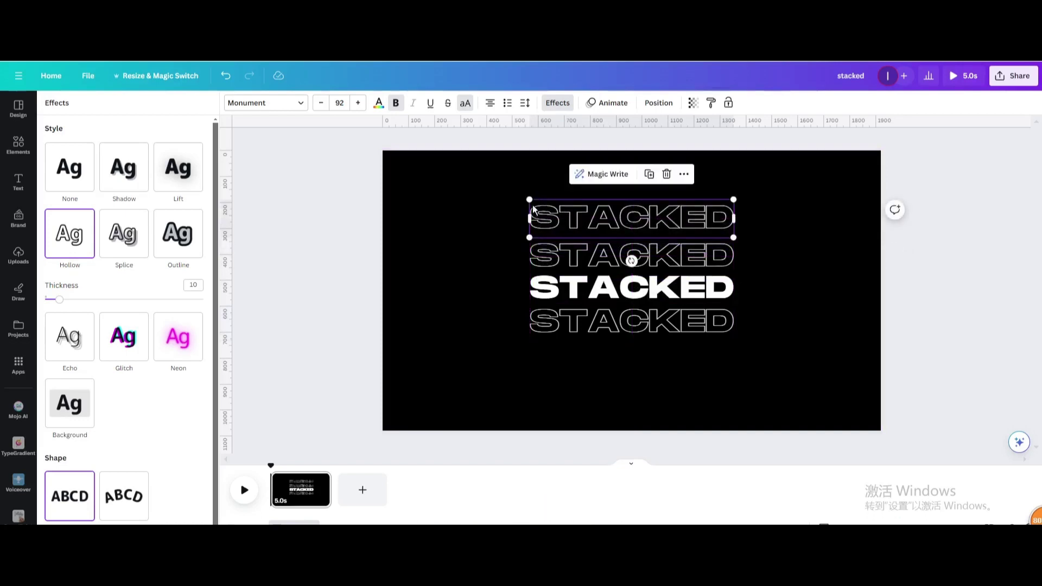
Enlarge the top hollow copy to 107, recentre it, and put a duplicate at the stack's bottom.
drag(531, 203, 496, 194)
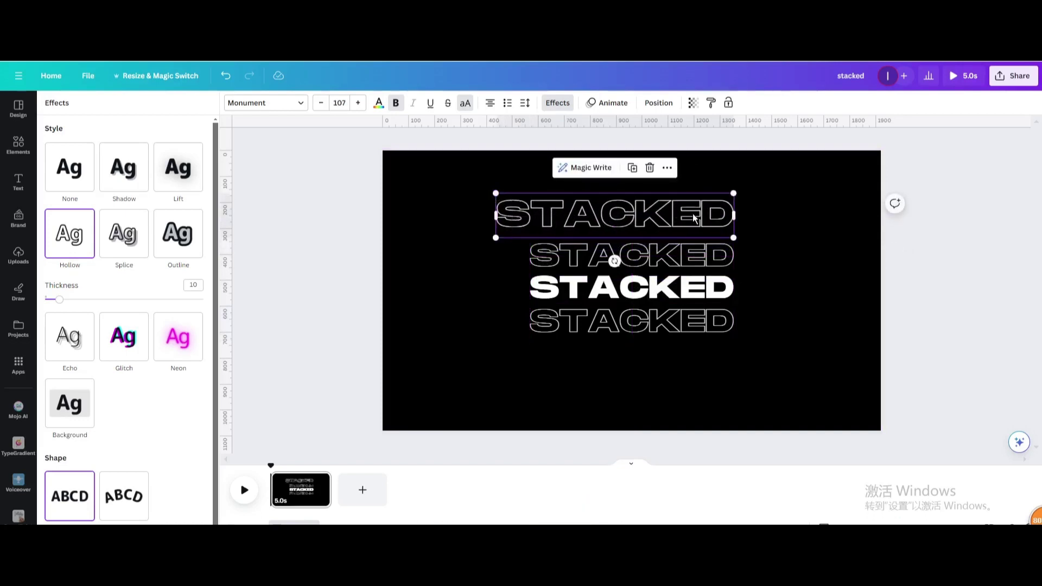
drag(694, 217, 709, 216)
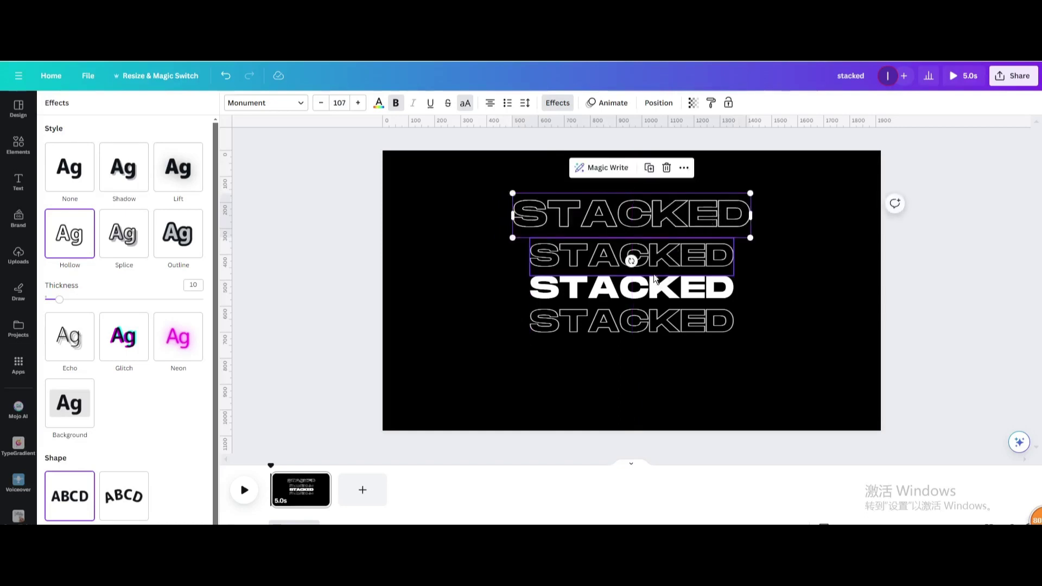
click(647, 172)
drag(633, 170, 633, 362)
Add a larger hollow STACKED copy, size 134, above the stack and centre it.
click(633, 215)
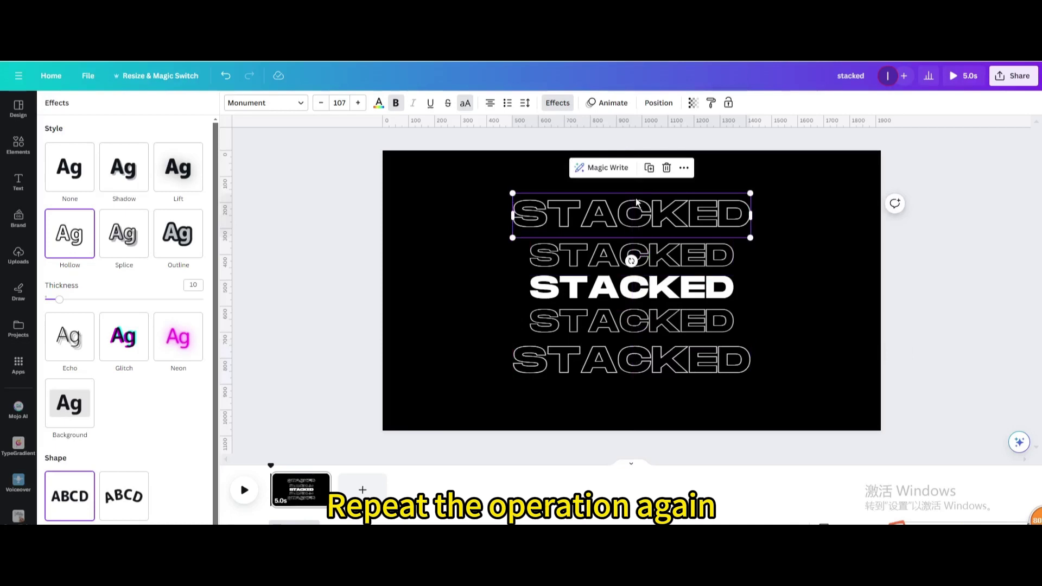
click(649, 168)
drag(564, 217, 566, 180)
drag(510, 157, 454, 146)
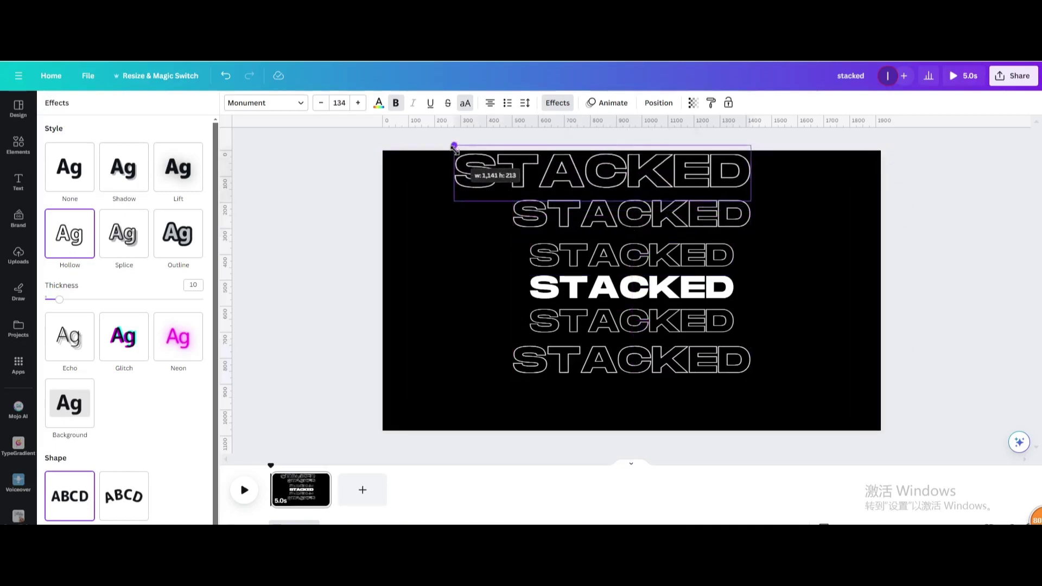
drag(651, 171, 677, 174)
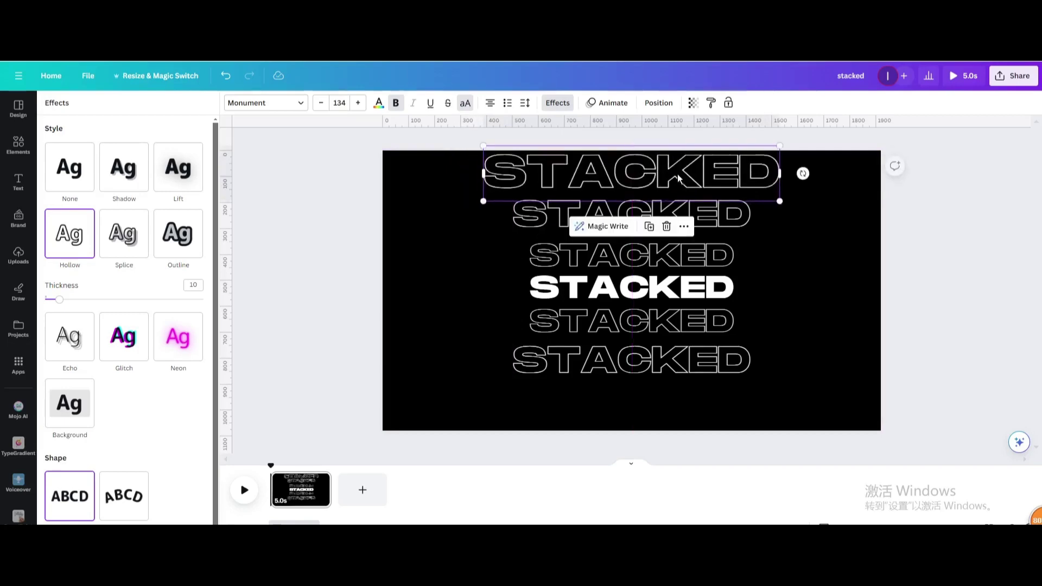
Duplicate the size-134 top STACKED line, then clear the text selection.
click(648, 227)
double_click(605, 142)
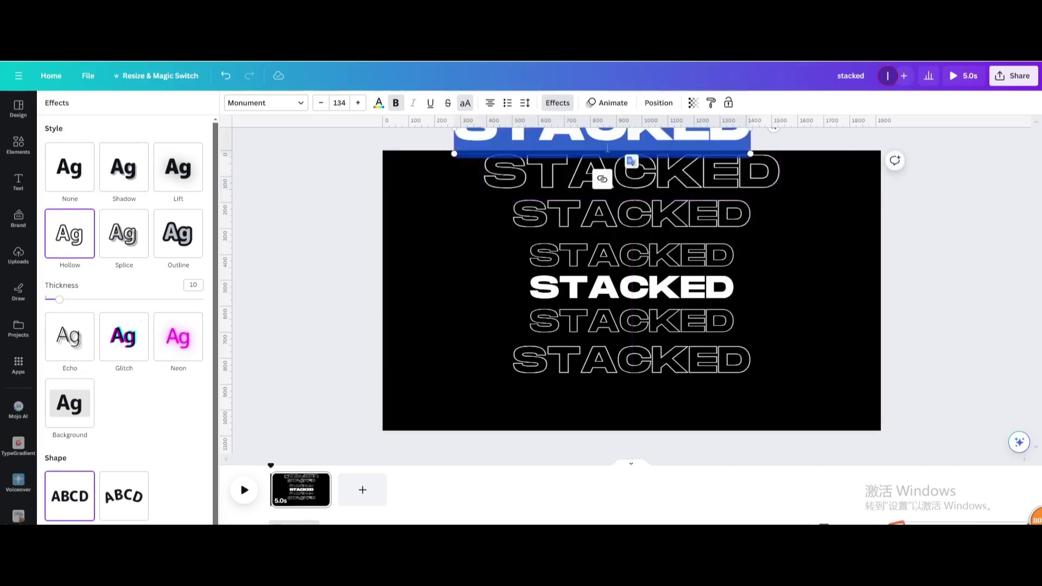
click(605, 141)
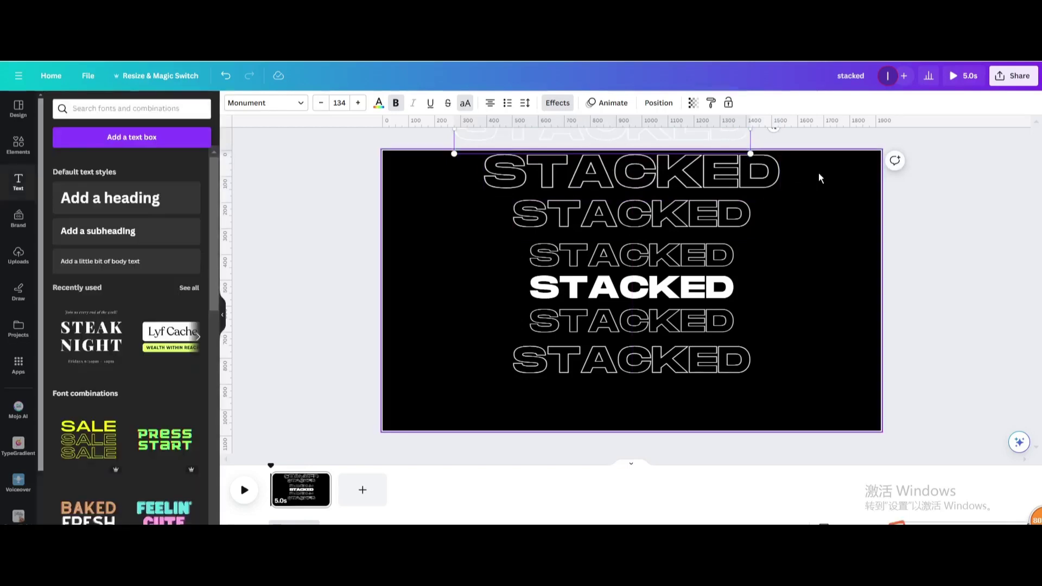
click(819, 173)
drag(689, 135, 829, 217)
click(830, 217)
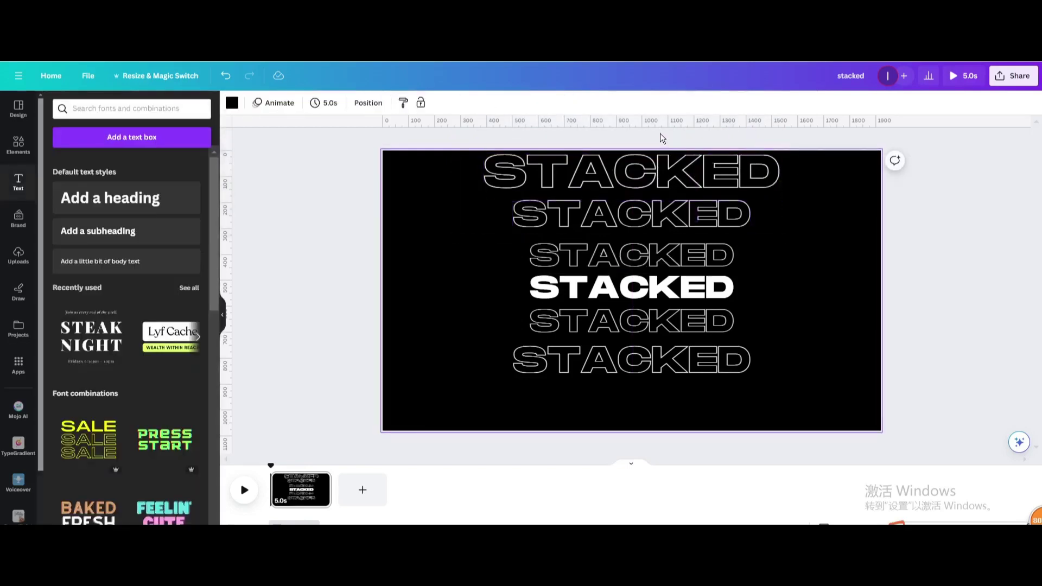
click(660, 133)
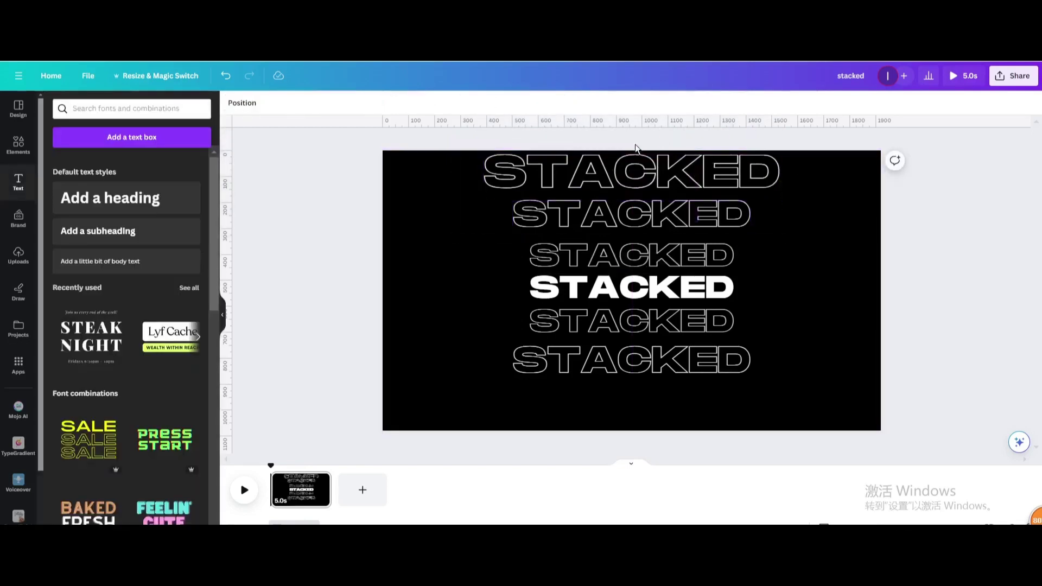
Move that copy to the bottom of the page, then duplicate the page as page two.
click(480, 155)
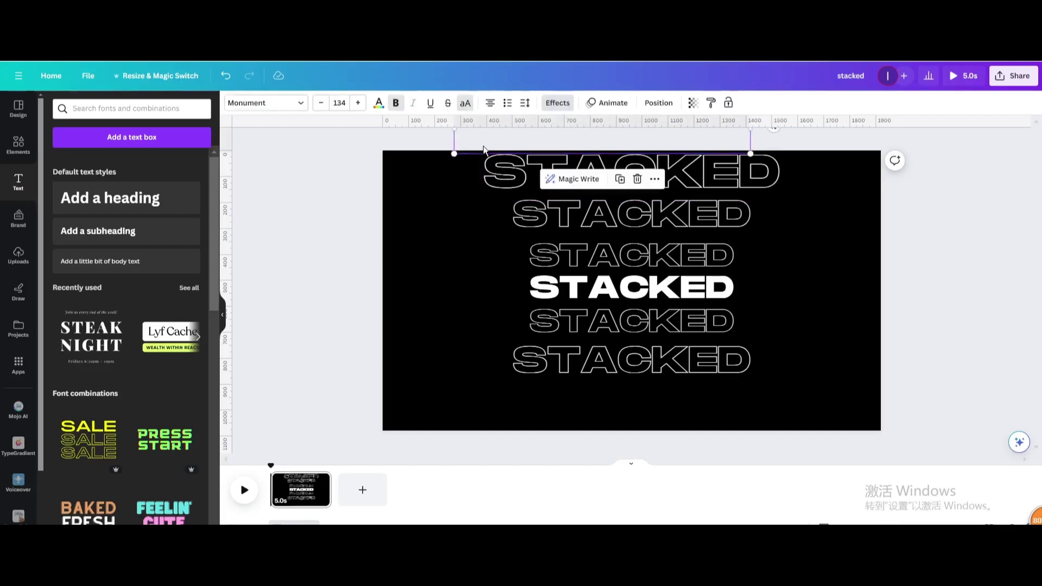
drag(484, 150, 510, 419)
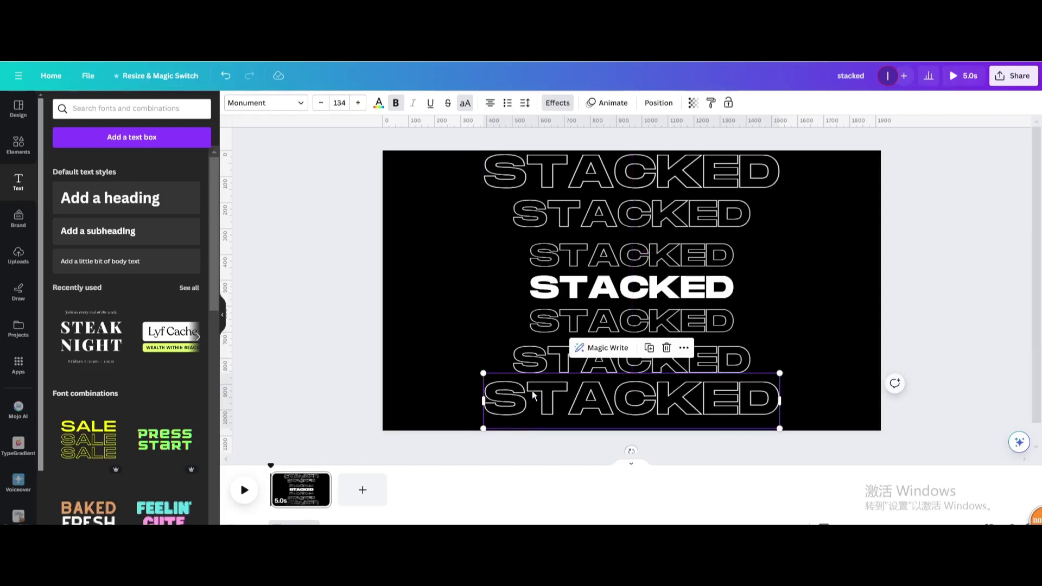
drag(583, 401, 583, 402)
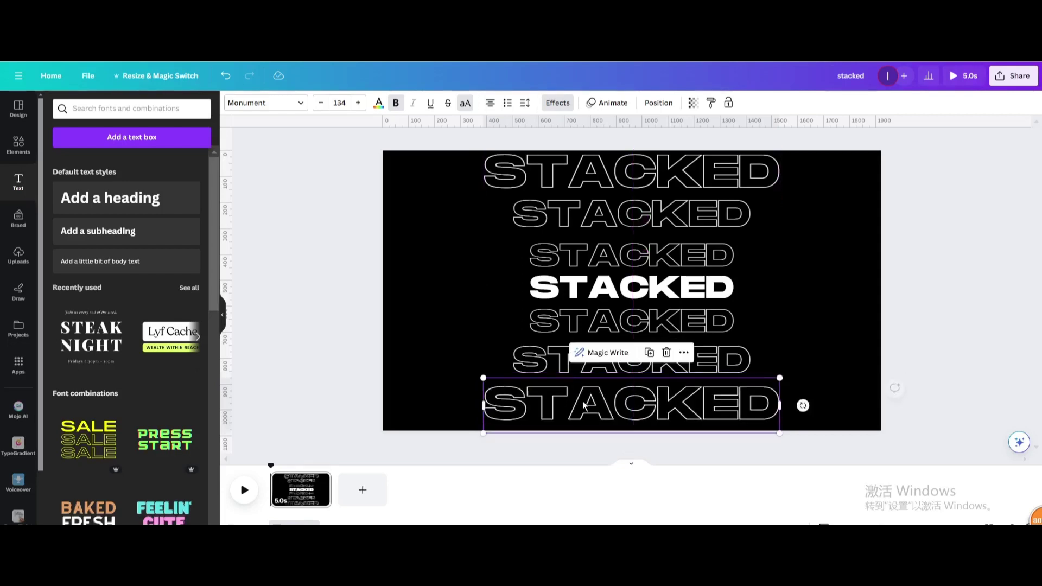
click(858, 239)
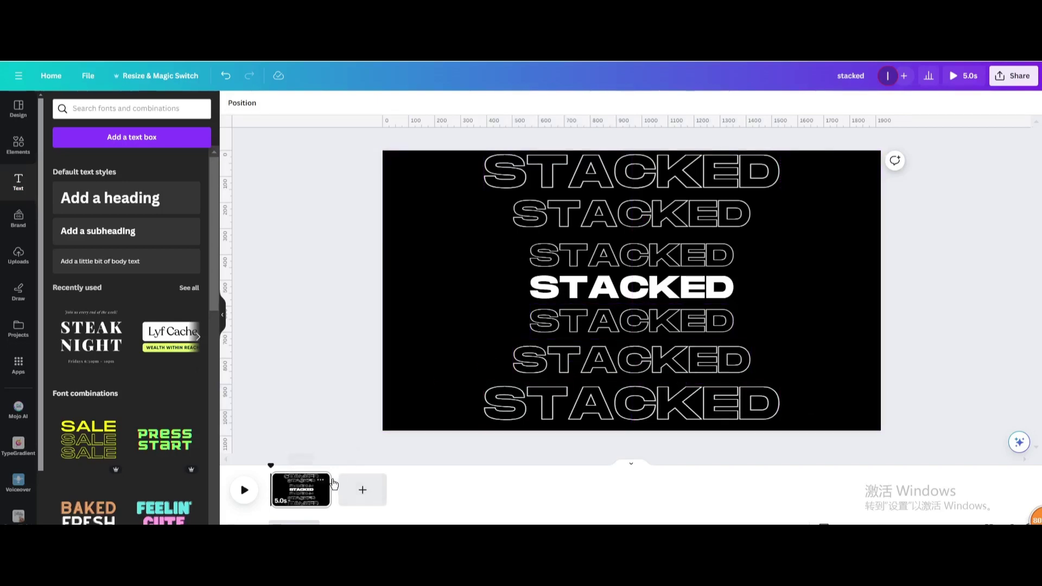
click(321, 480)
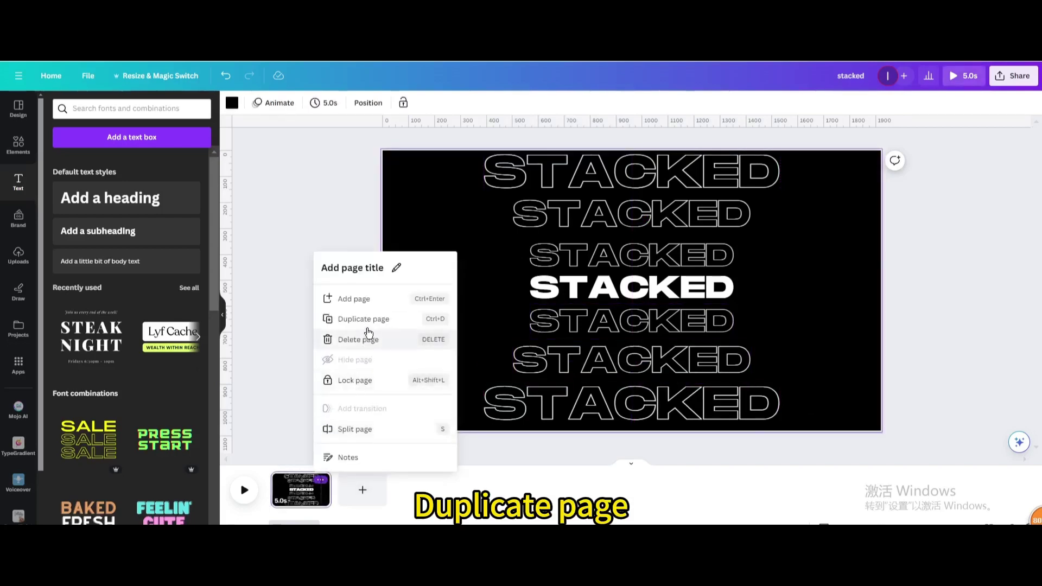
click(368, 325)
On page one, resize all seven STACKED lines to 92 and align them to the middle.
click(323, 491)
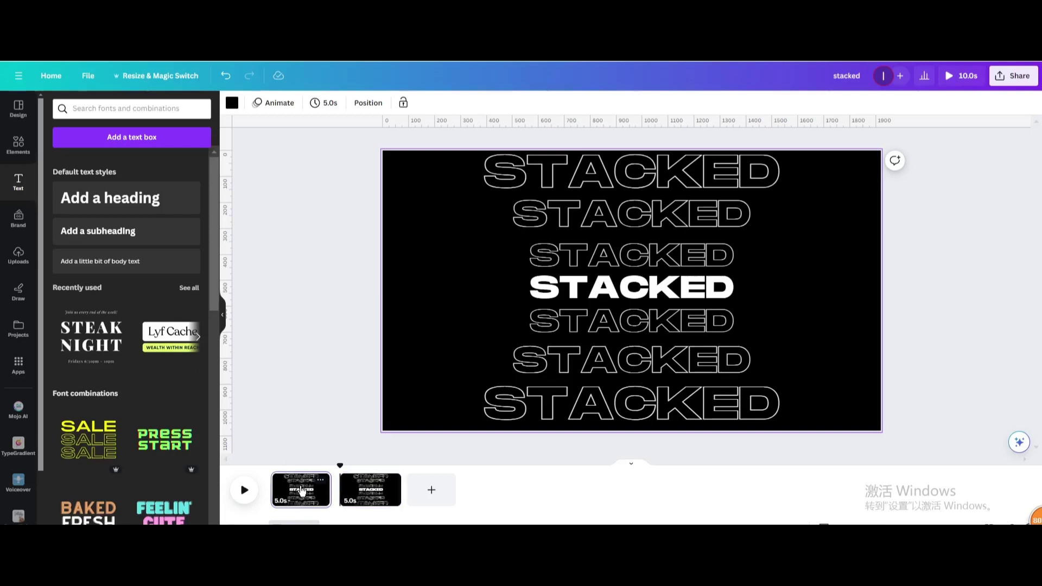
drag(353, 161, 659, 429)
click(344, 103)
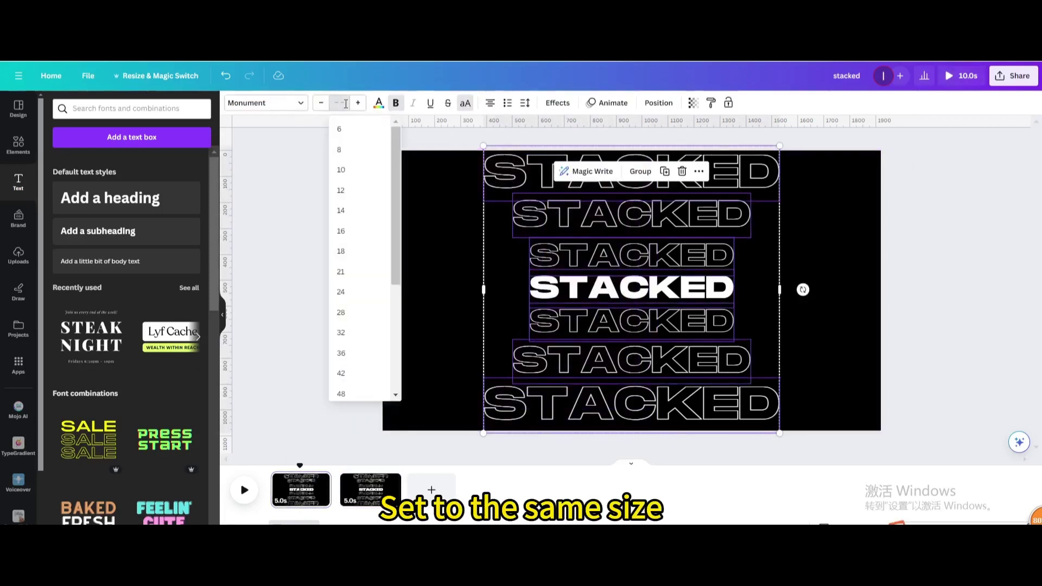
text(92)
key(Return)
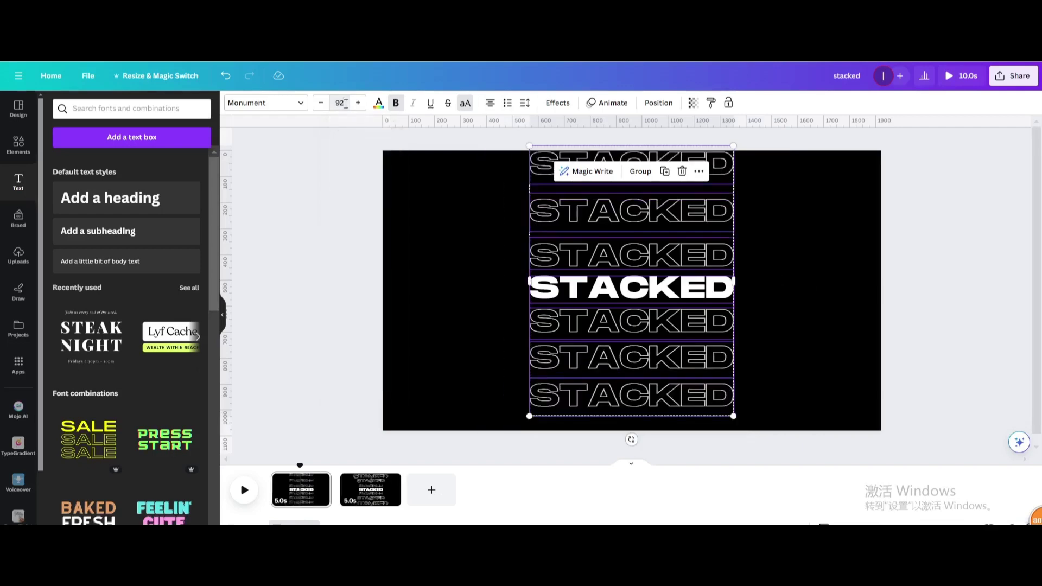
click(657, 103)
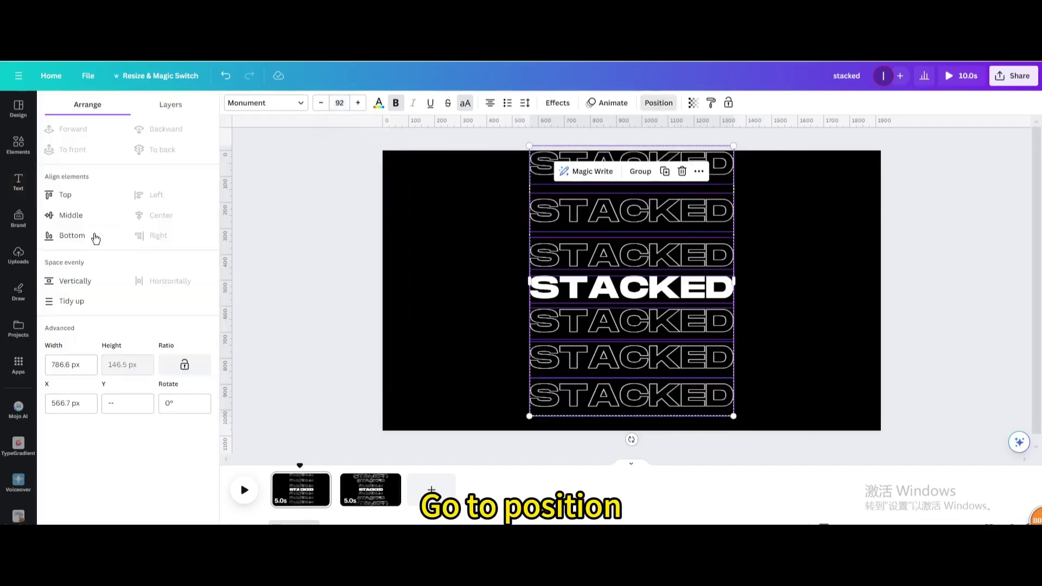
click(71, 216)
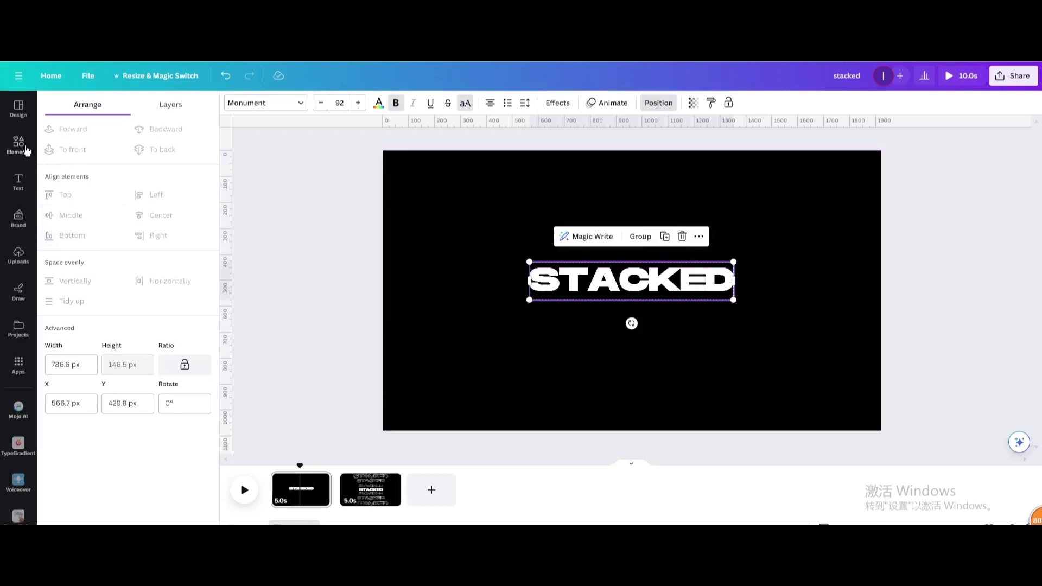
Add a white square from Elements and stretch it over the centred STACKED word.
click(25, 150)
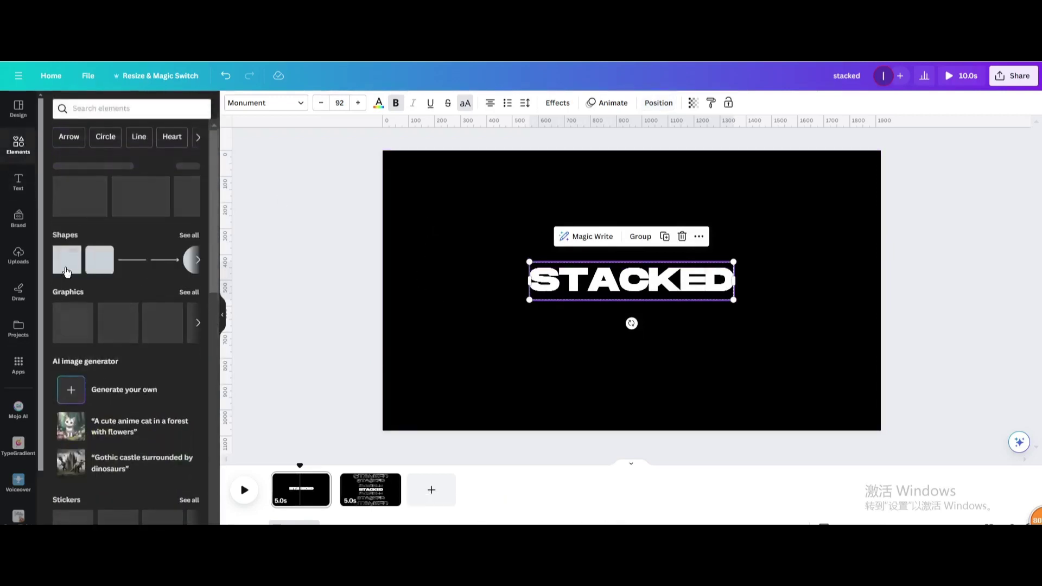
click(67, 270)
key(Escape)
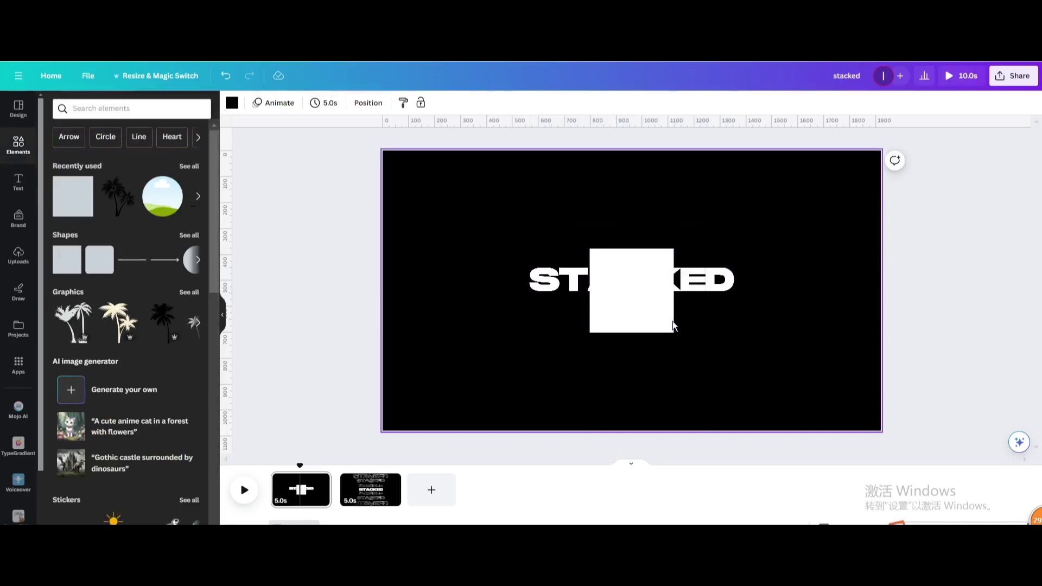
drag(621, 302, 744, 293)
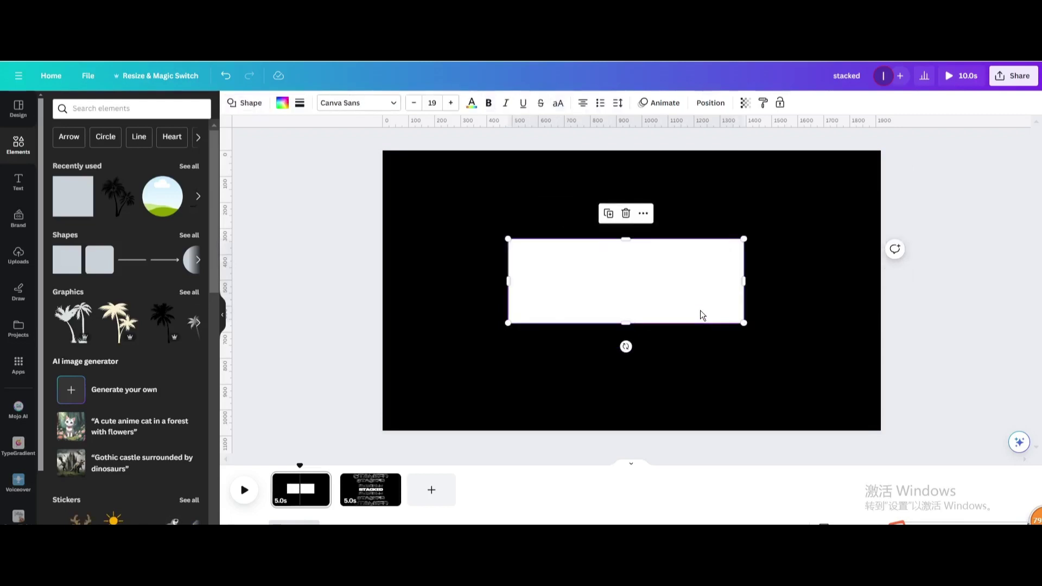
Colour the rectangle black and layer it just beneath the solid white STACKED word.
click(283, 103)
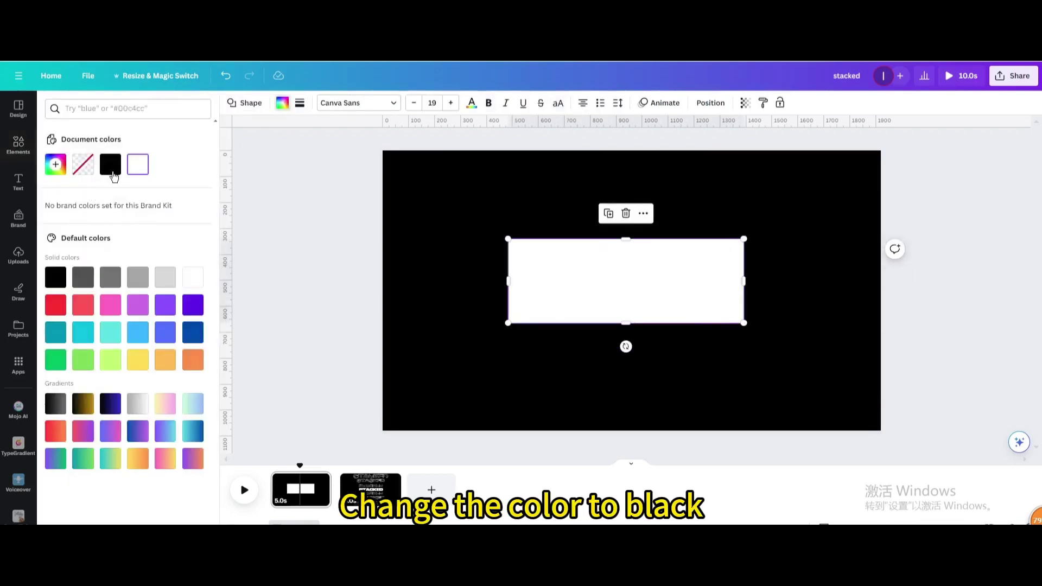
click(112, 172)
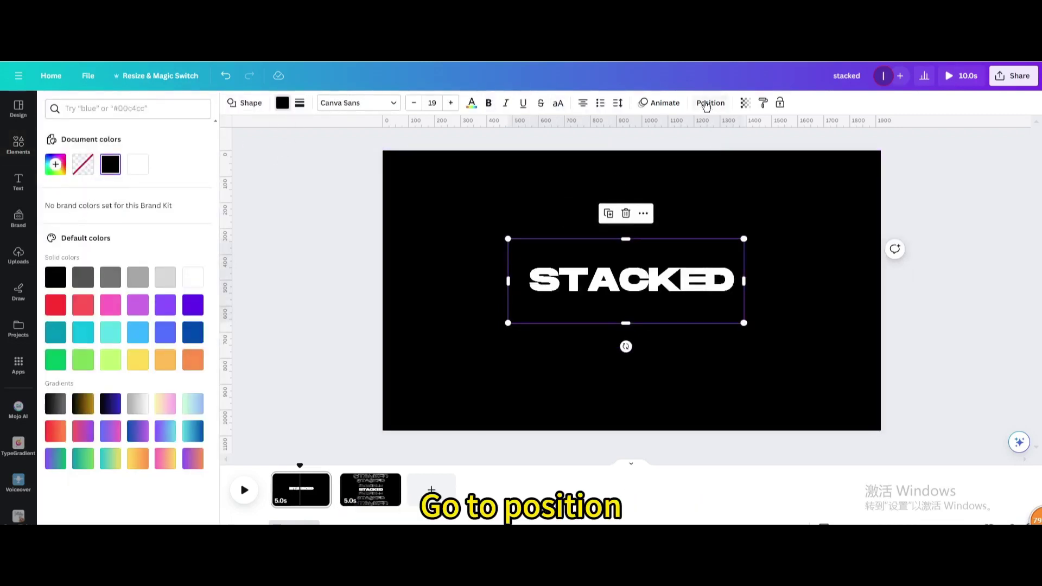
click(706, 105)
click(171, 105)
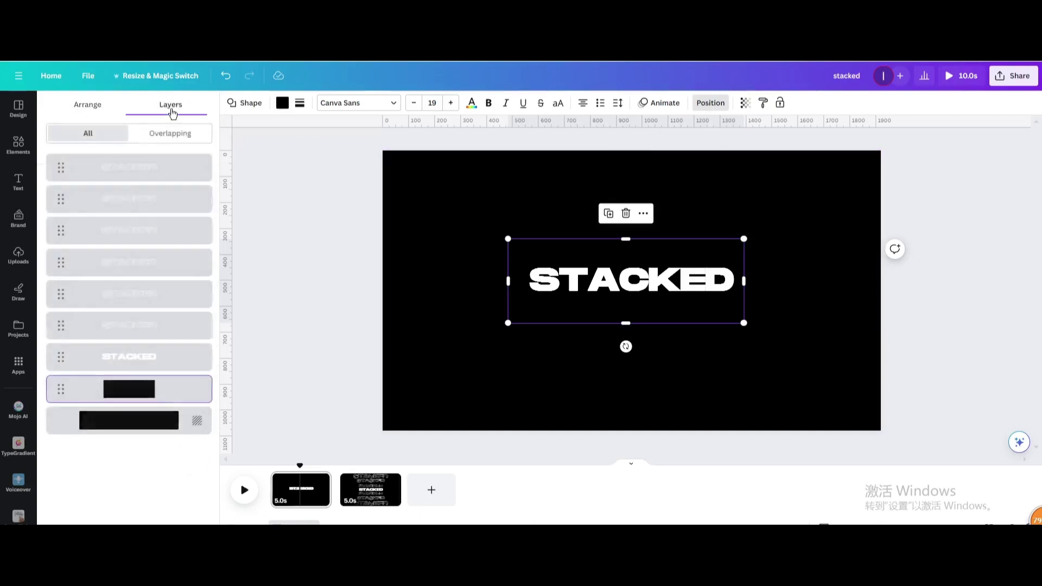
drag(122, 389, 125, 168)
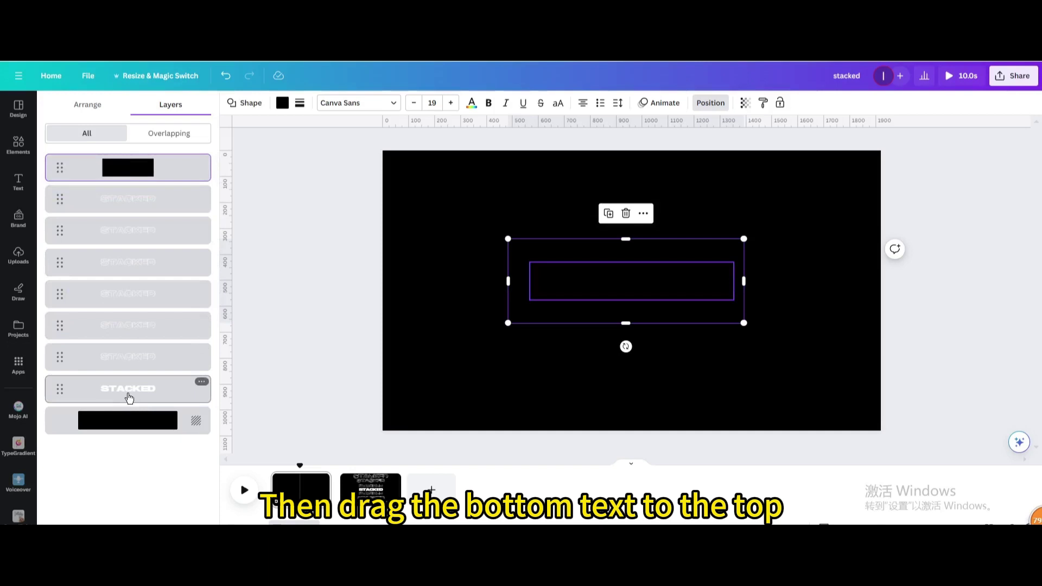
drag(128, 392, 129, 156)
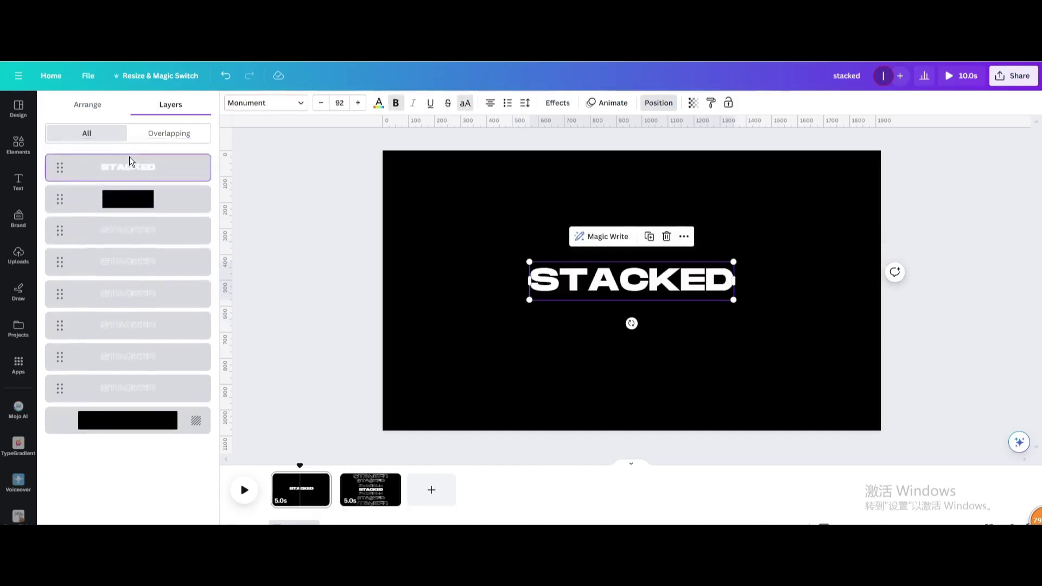
Duplicate the single-word page and move the copy after the stacked page.
click(321, 480)
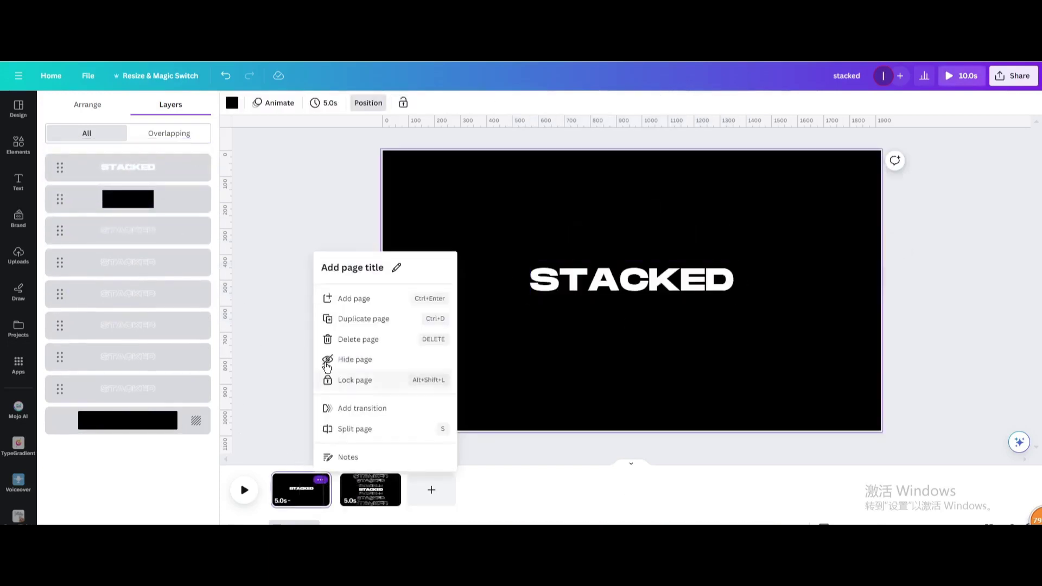
click(347, 320)
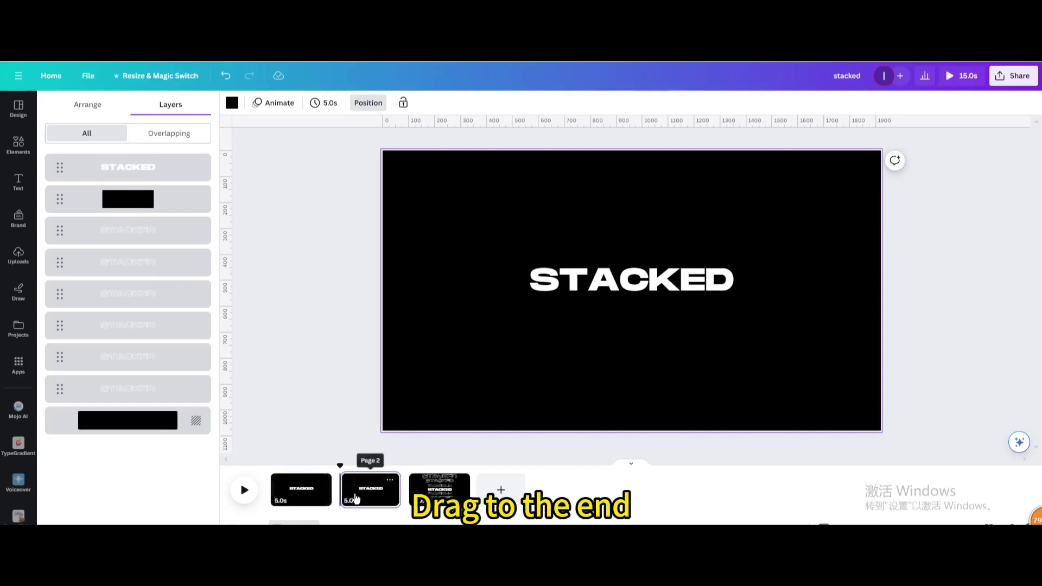
drag(353, 495, 462, 496)
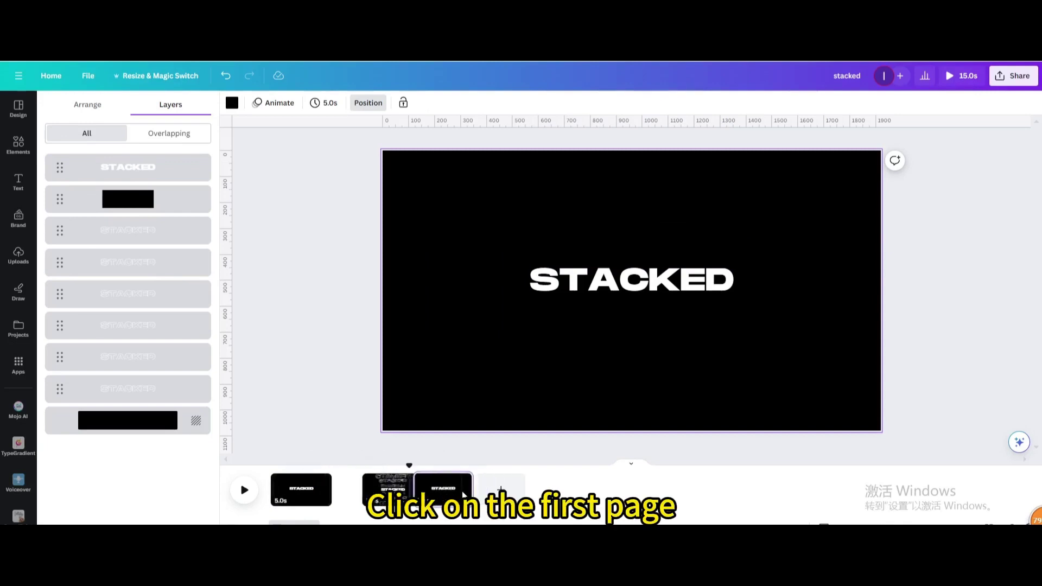
Set the page duration to 1.5 seconds and apply it to all three pages.
click(315, 498)
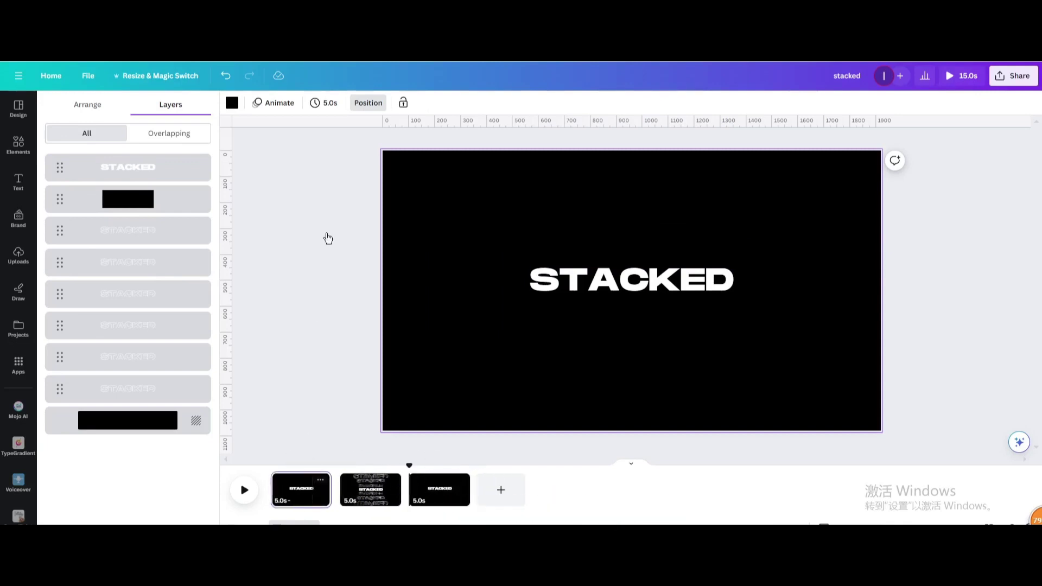
click(324, 104)
text(1.5)
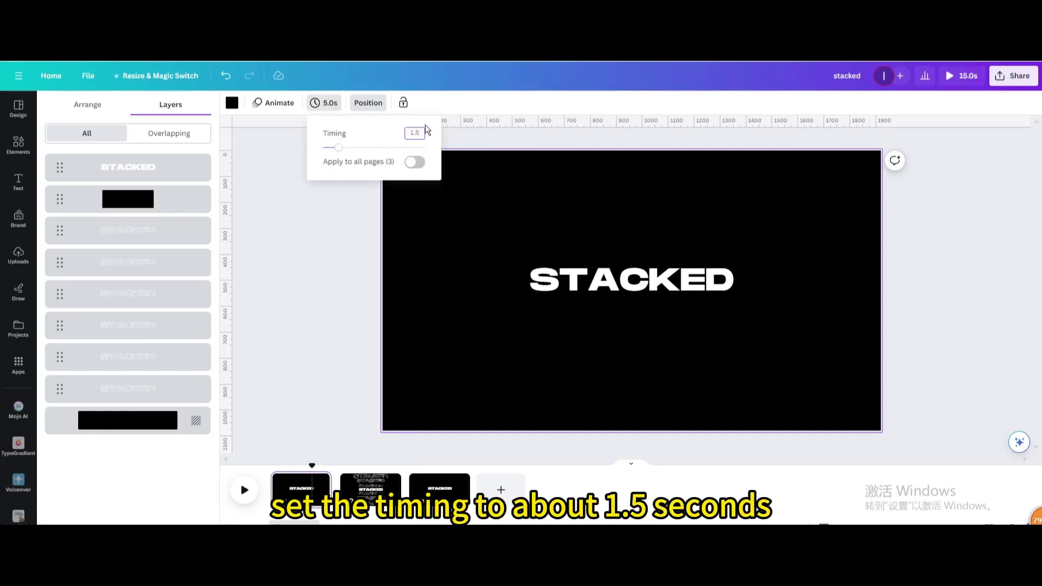
key(Return)
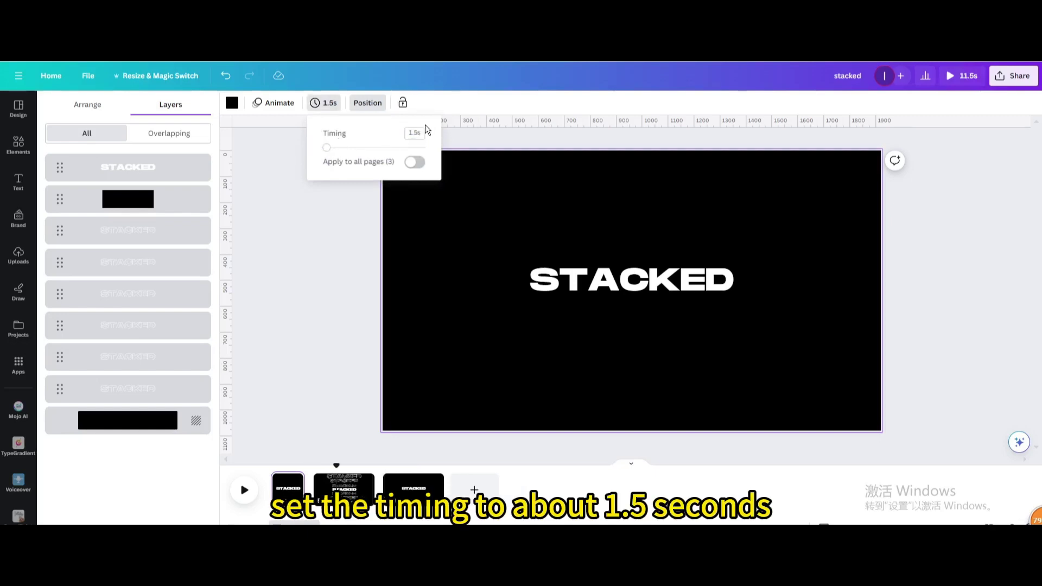
click(415, 163)
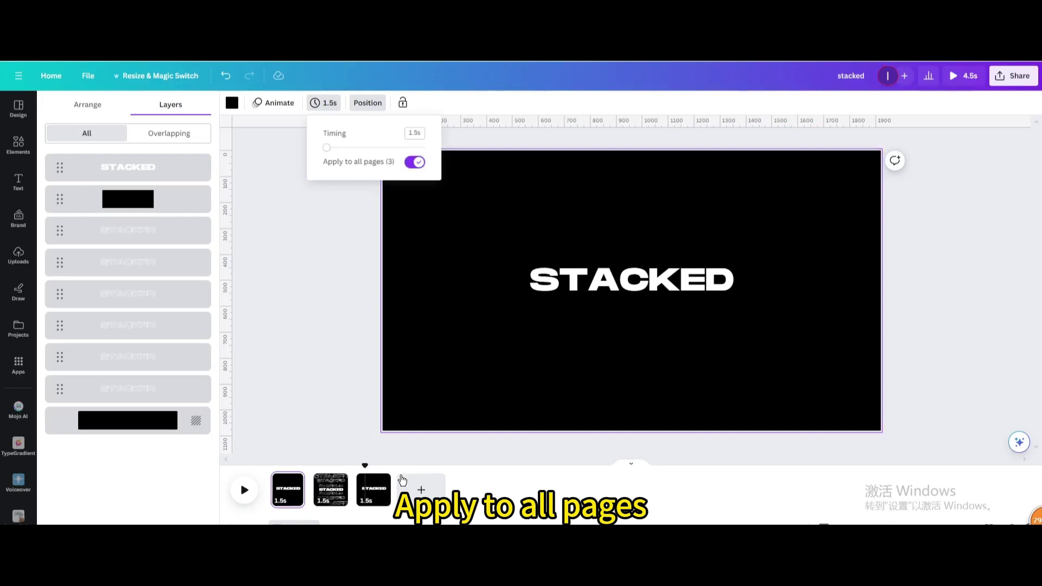
Give the STACKED word on page three the Tumble animation, playing On exit.
click(373, 489)
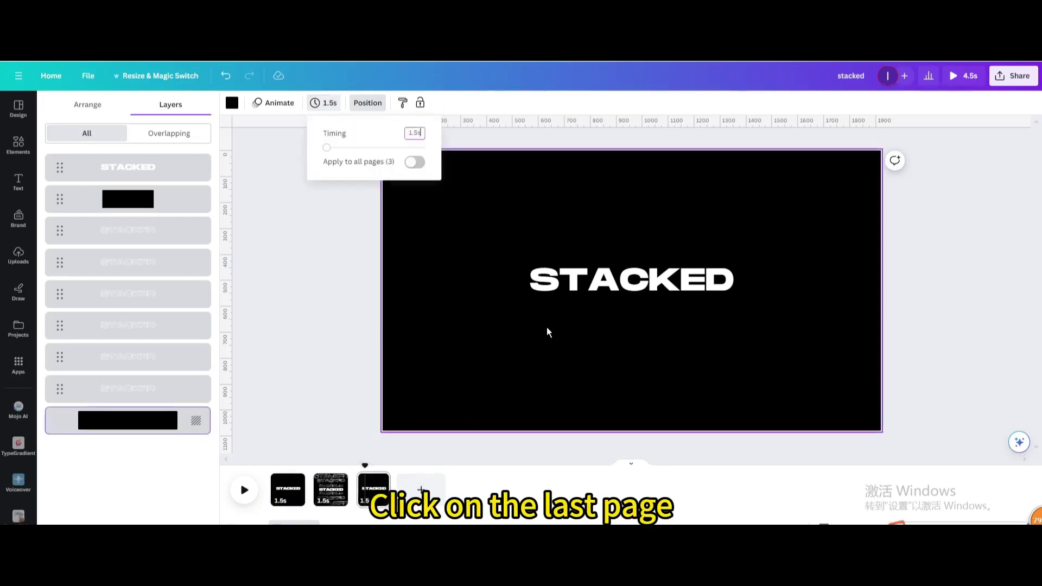
click(583, 285)
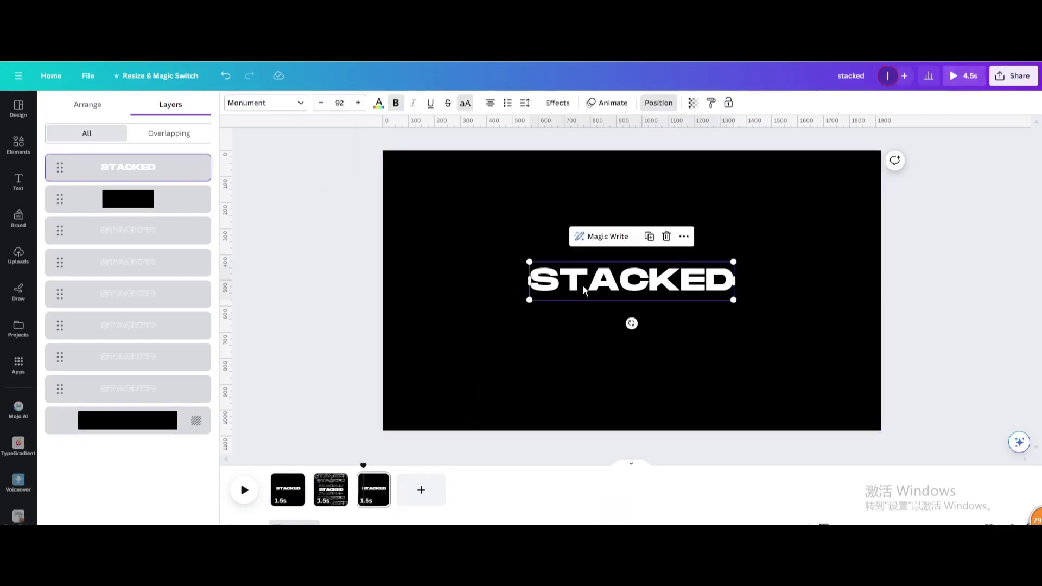
click(619, 103)
scroll(186, 353, down, 8)
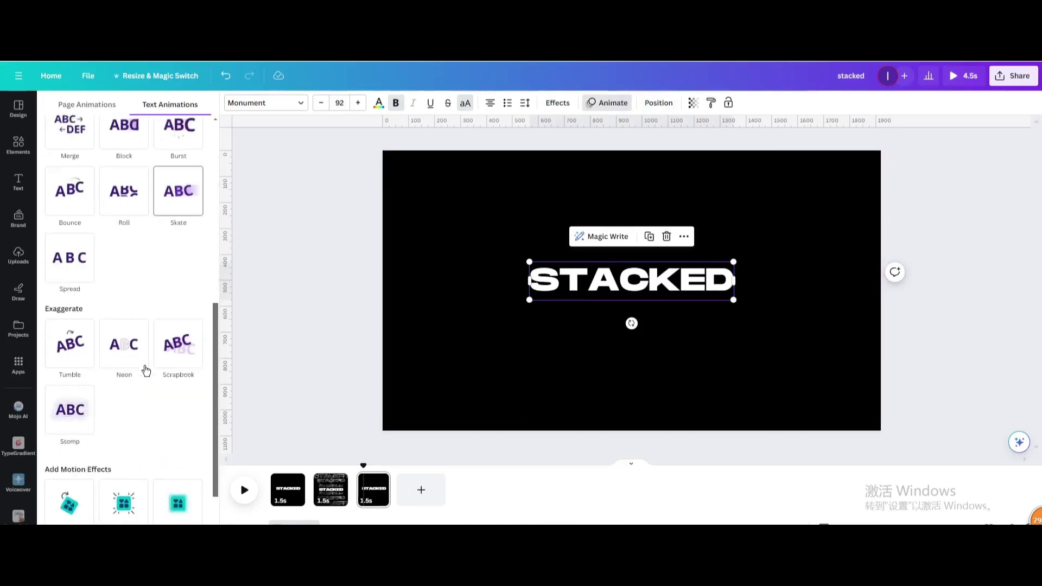
click(70, 332)
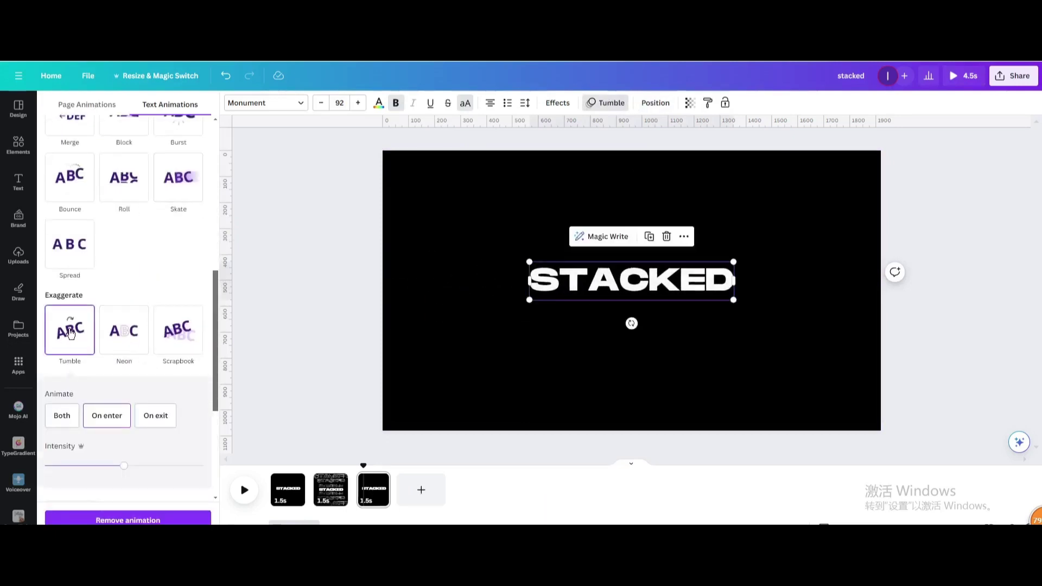
click(158, 421)
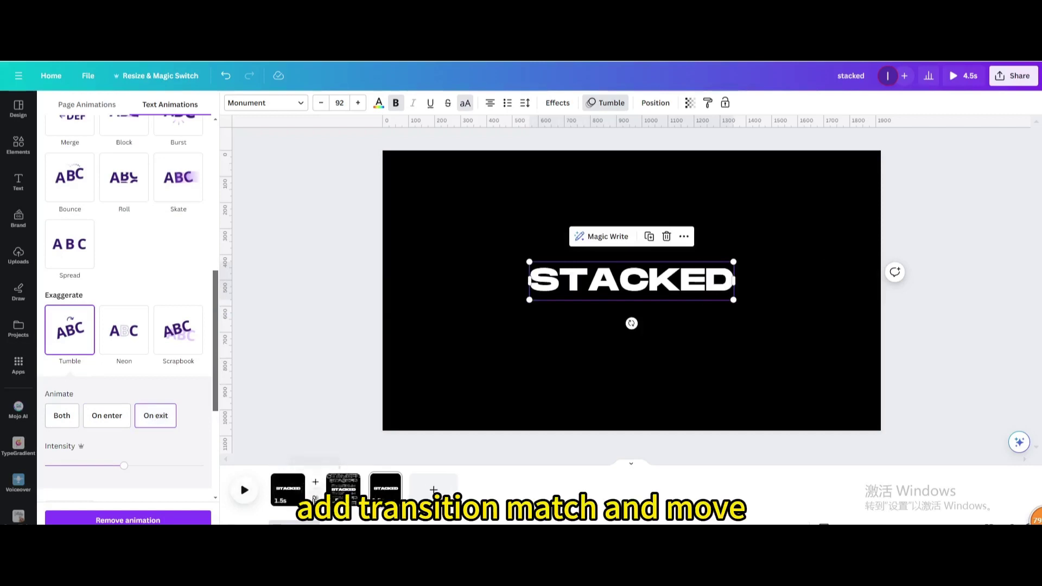
Join all three pages with 0.5 s Match & Move transitions and play the preview.
click(309, 495)
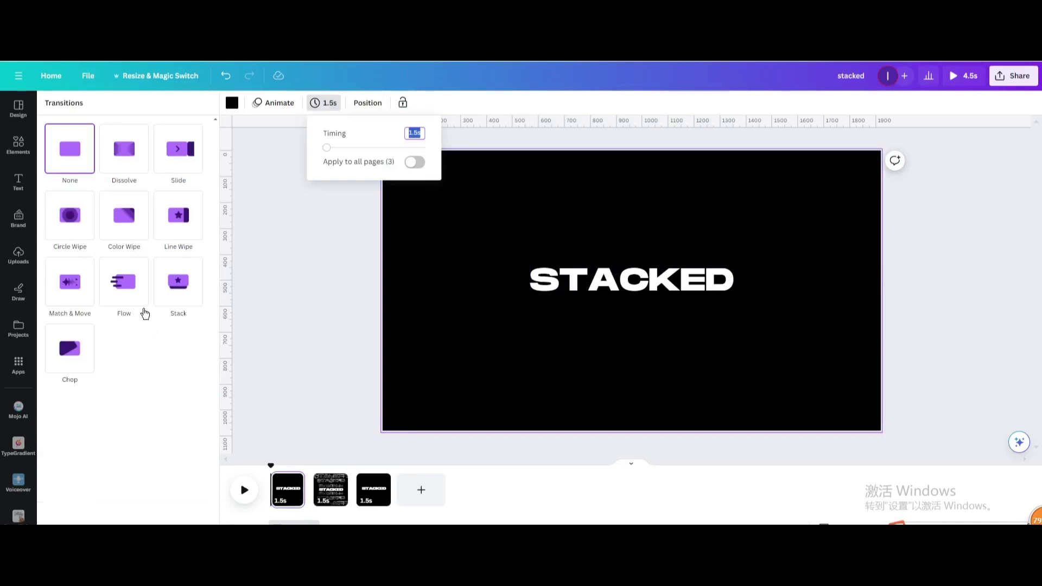
click(70, 281)
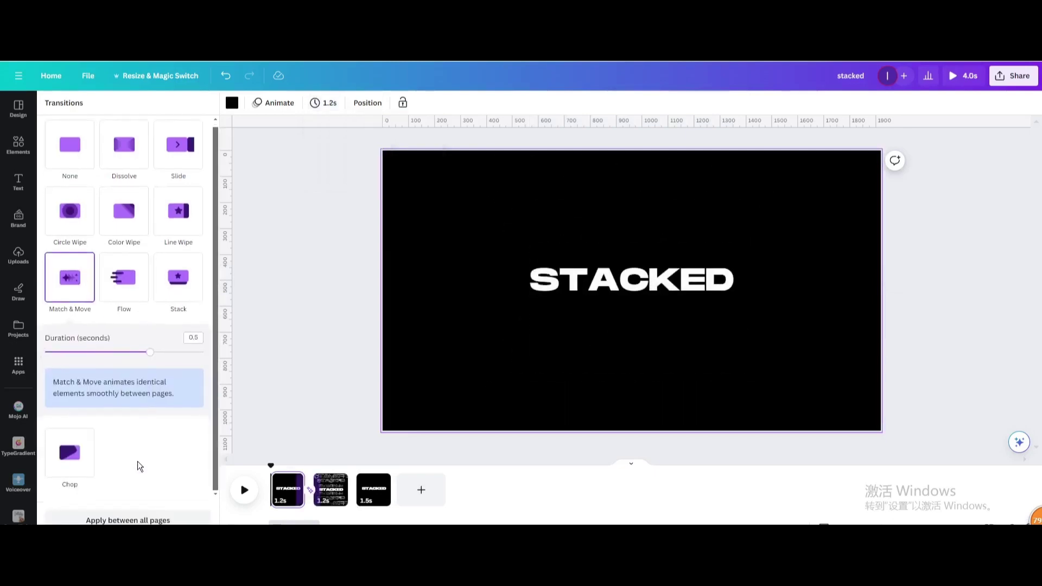
click(131, 520)
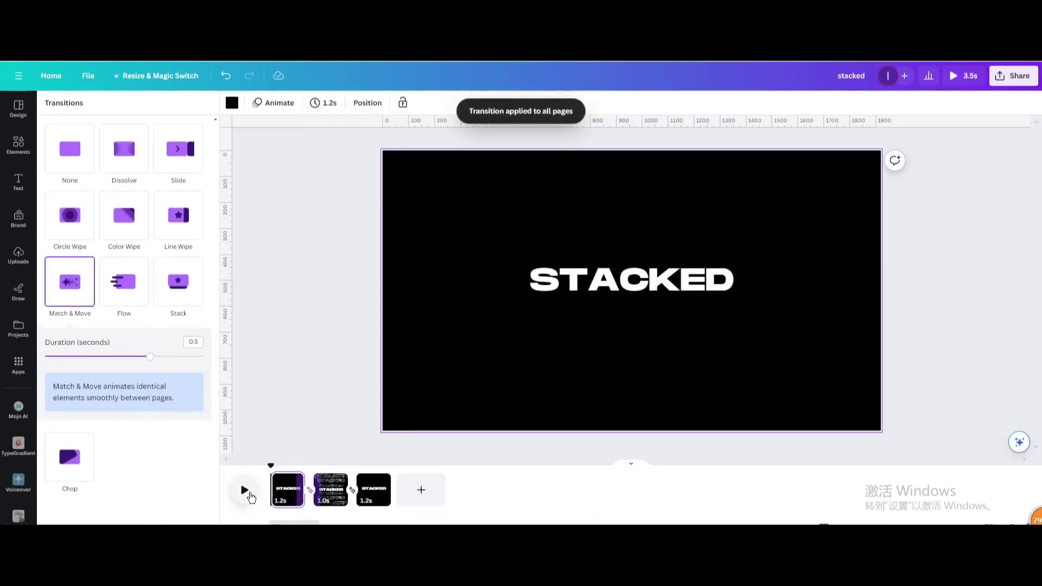
click(245, 490)
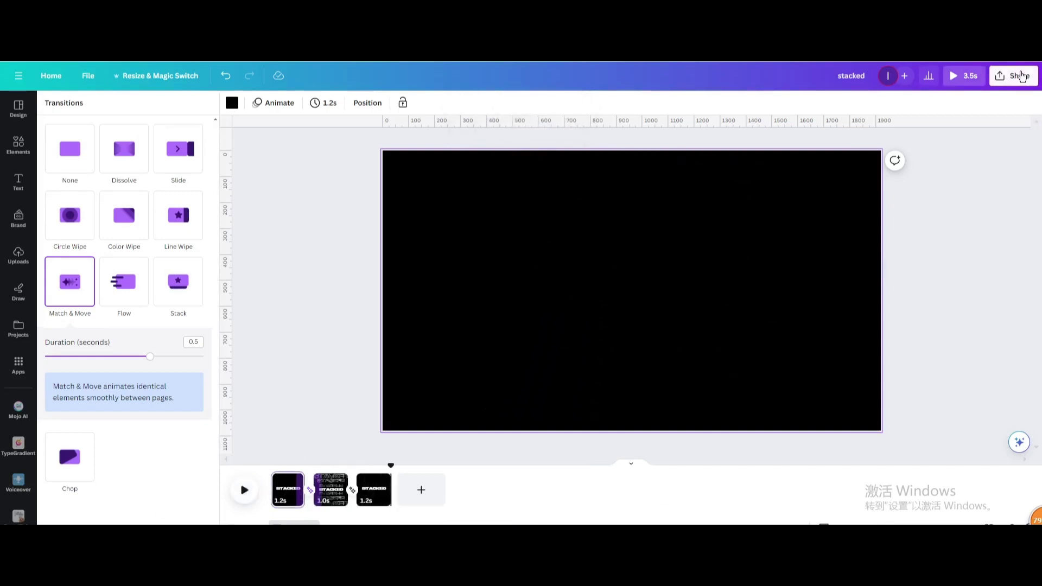
Replace page 2's black background with a purple-to-cyan gradient and replay from 0 s.
click(331, 491)
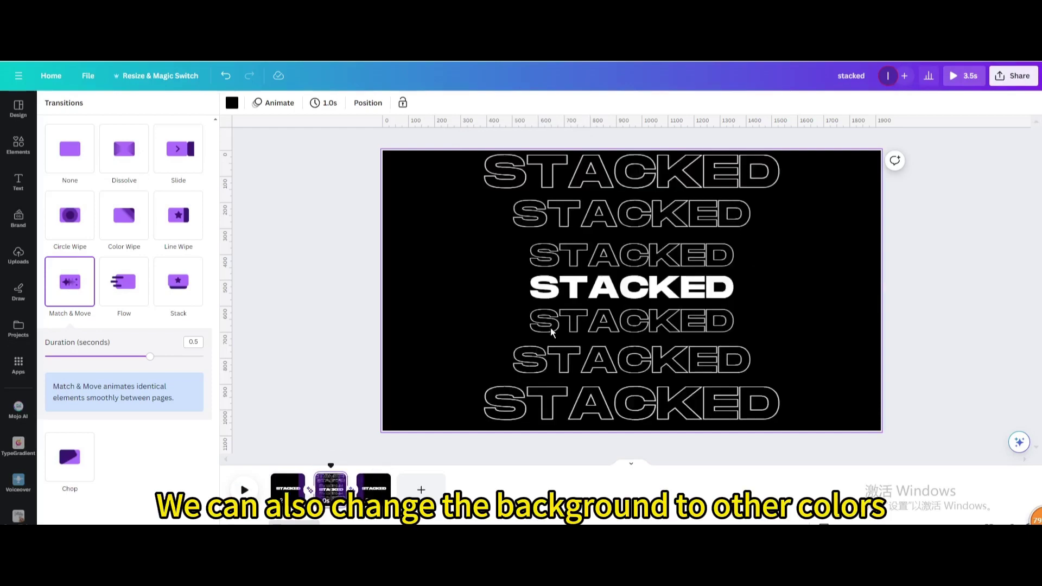
click(232, 105)
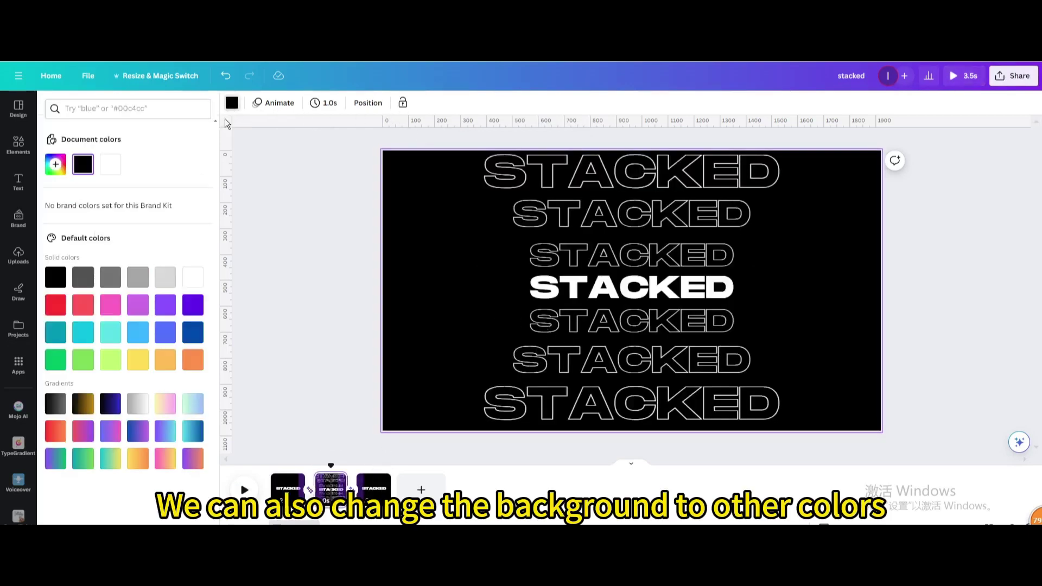
click(170, 436)
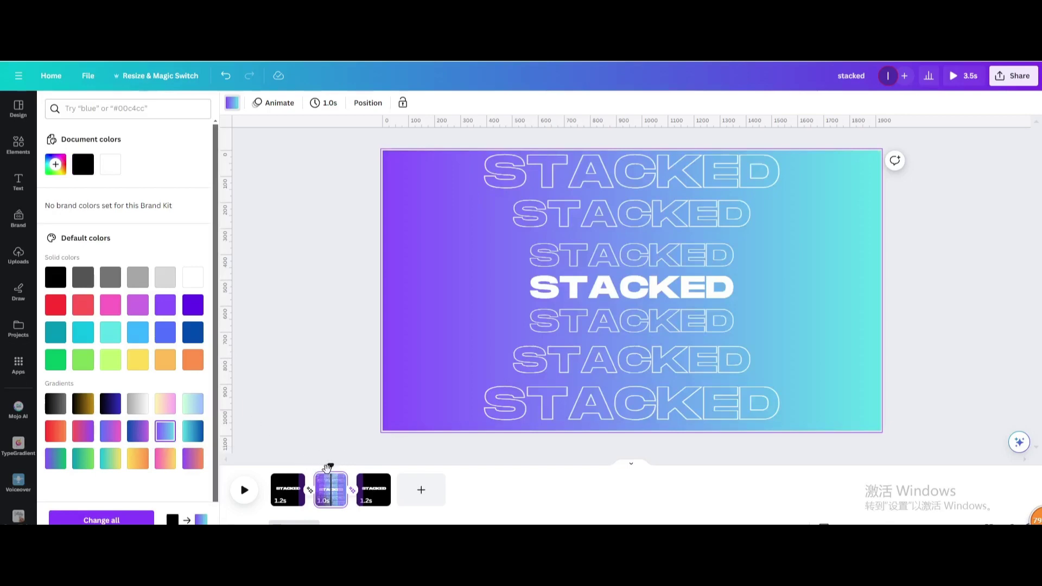
drag(328, 468, 257, 483)
click(245, 492)
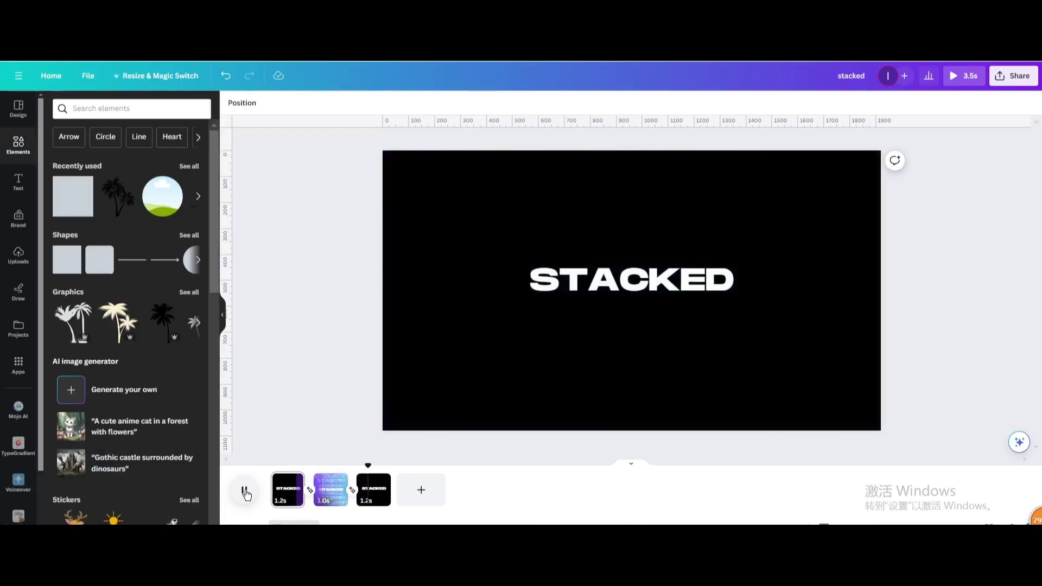
Download the 3-page design as an MP4 video at 1080p.
click(1023, 82)
click(895, 329)
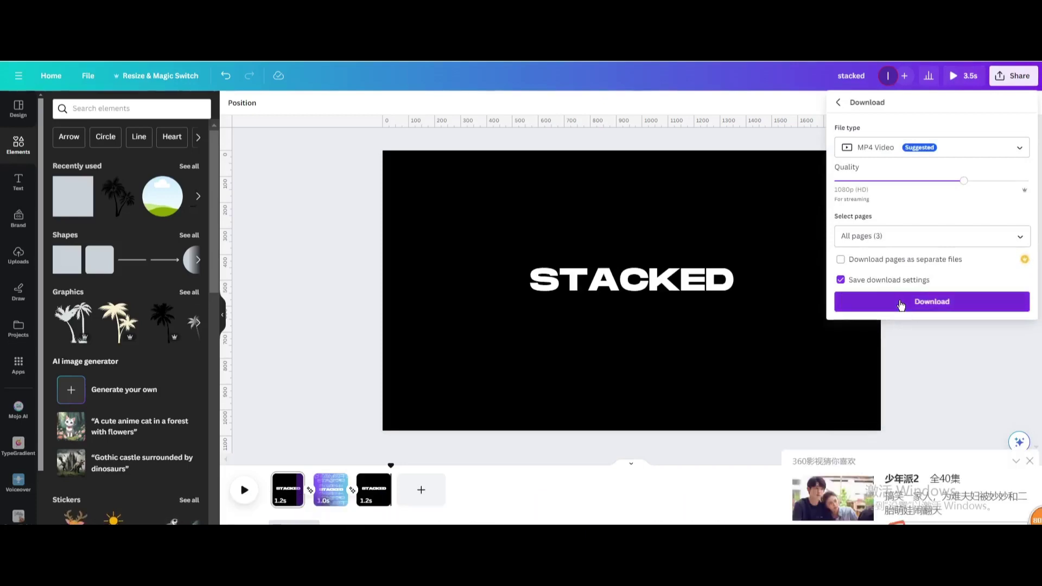
click(900, 302)
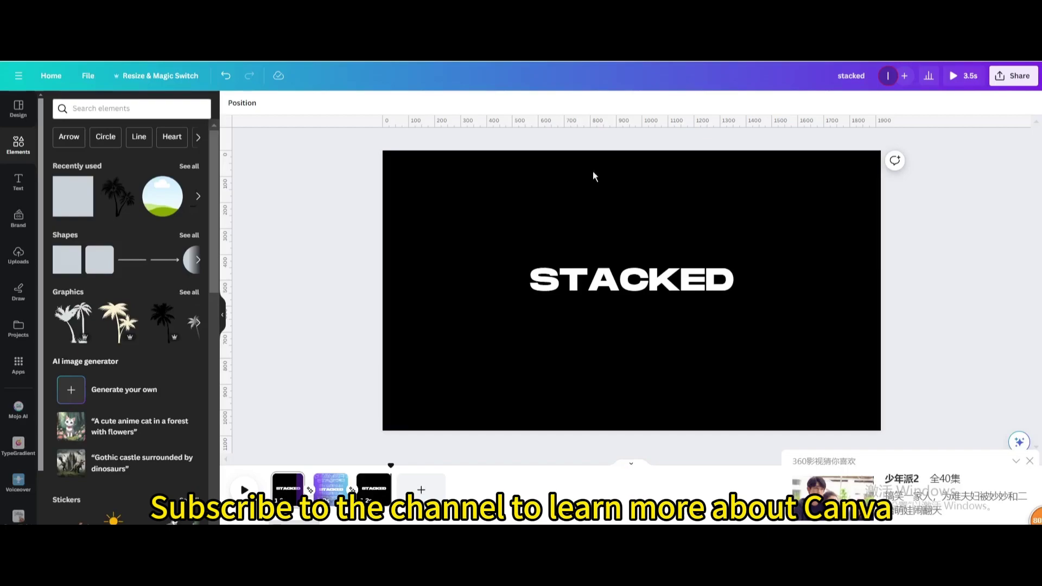